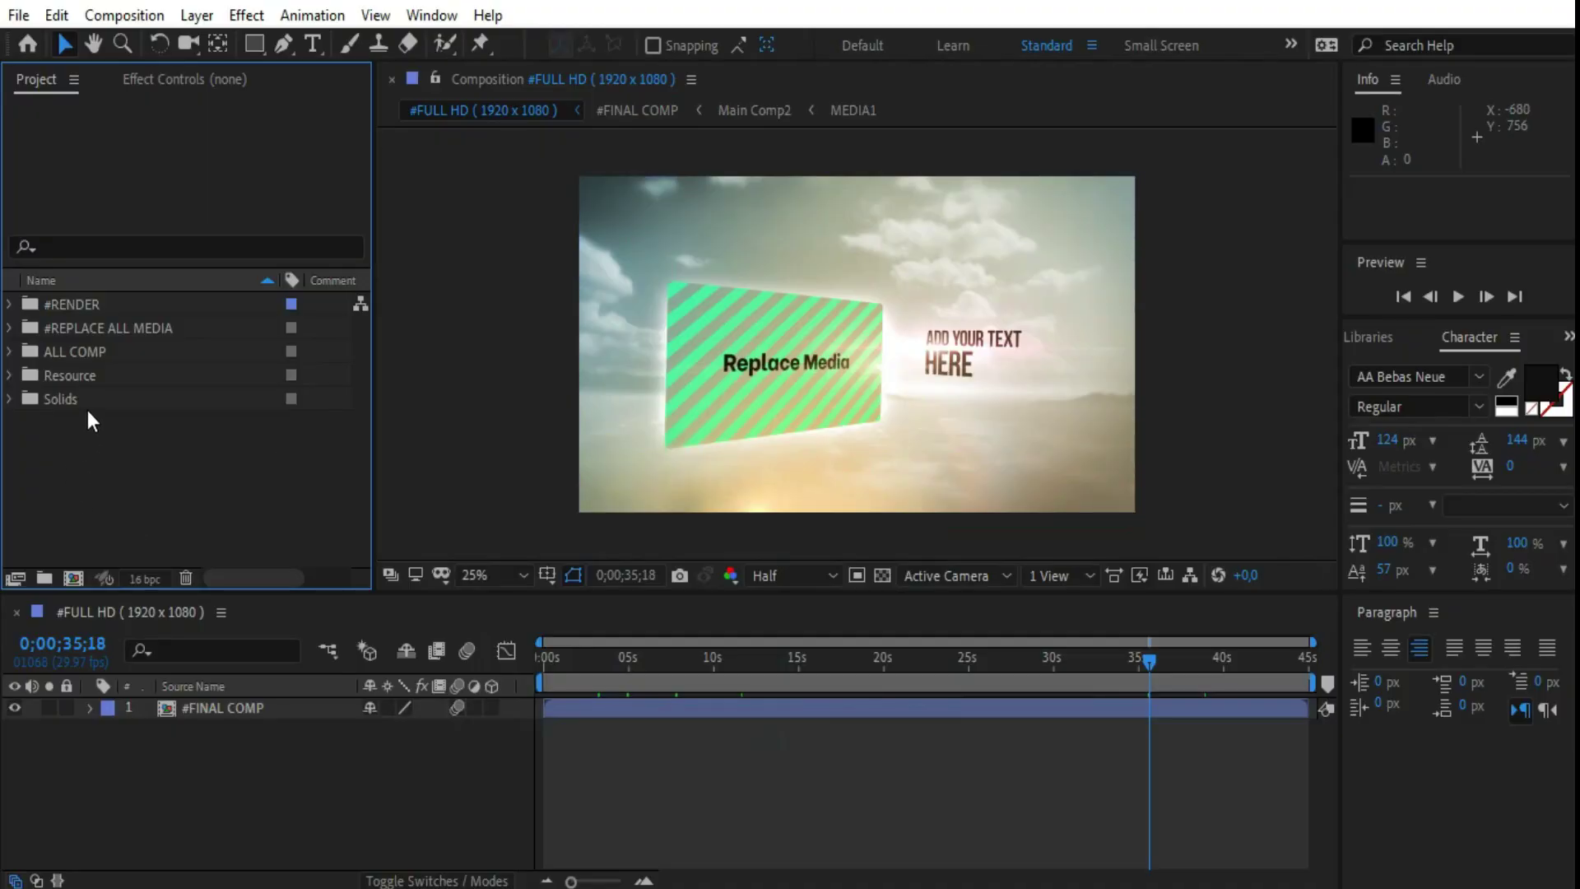
Browse the #RENDER folder to find the #FULL HD composition, then collapse it.
click(121, 304)
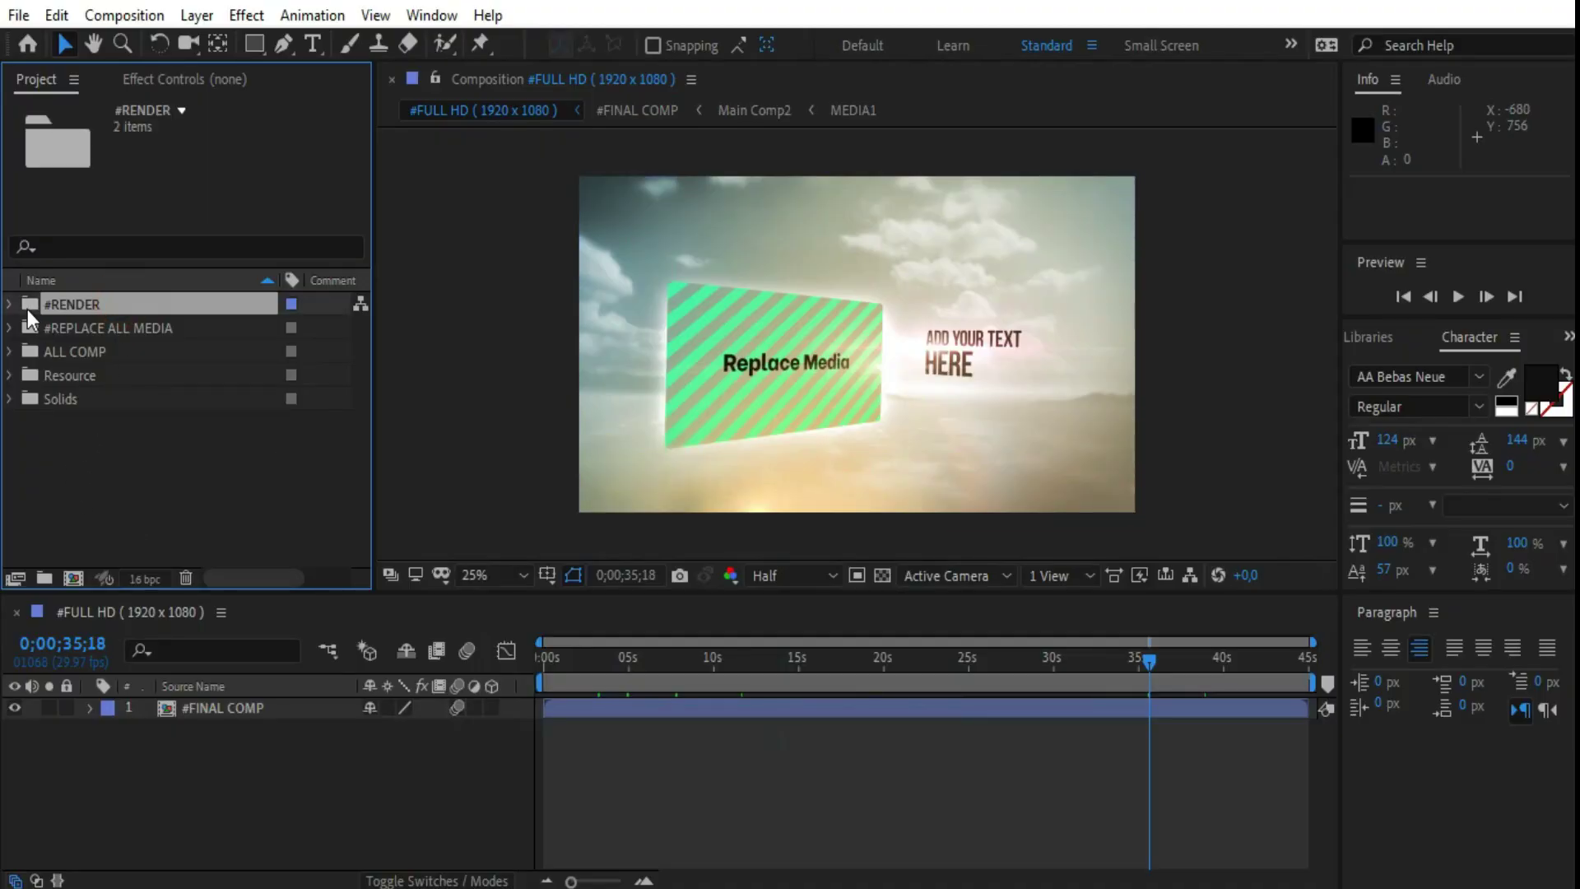
click(11, 304)
click(88, 327)
click(99, 371)
click(116, 611)
click(144, 328)
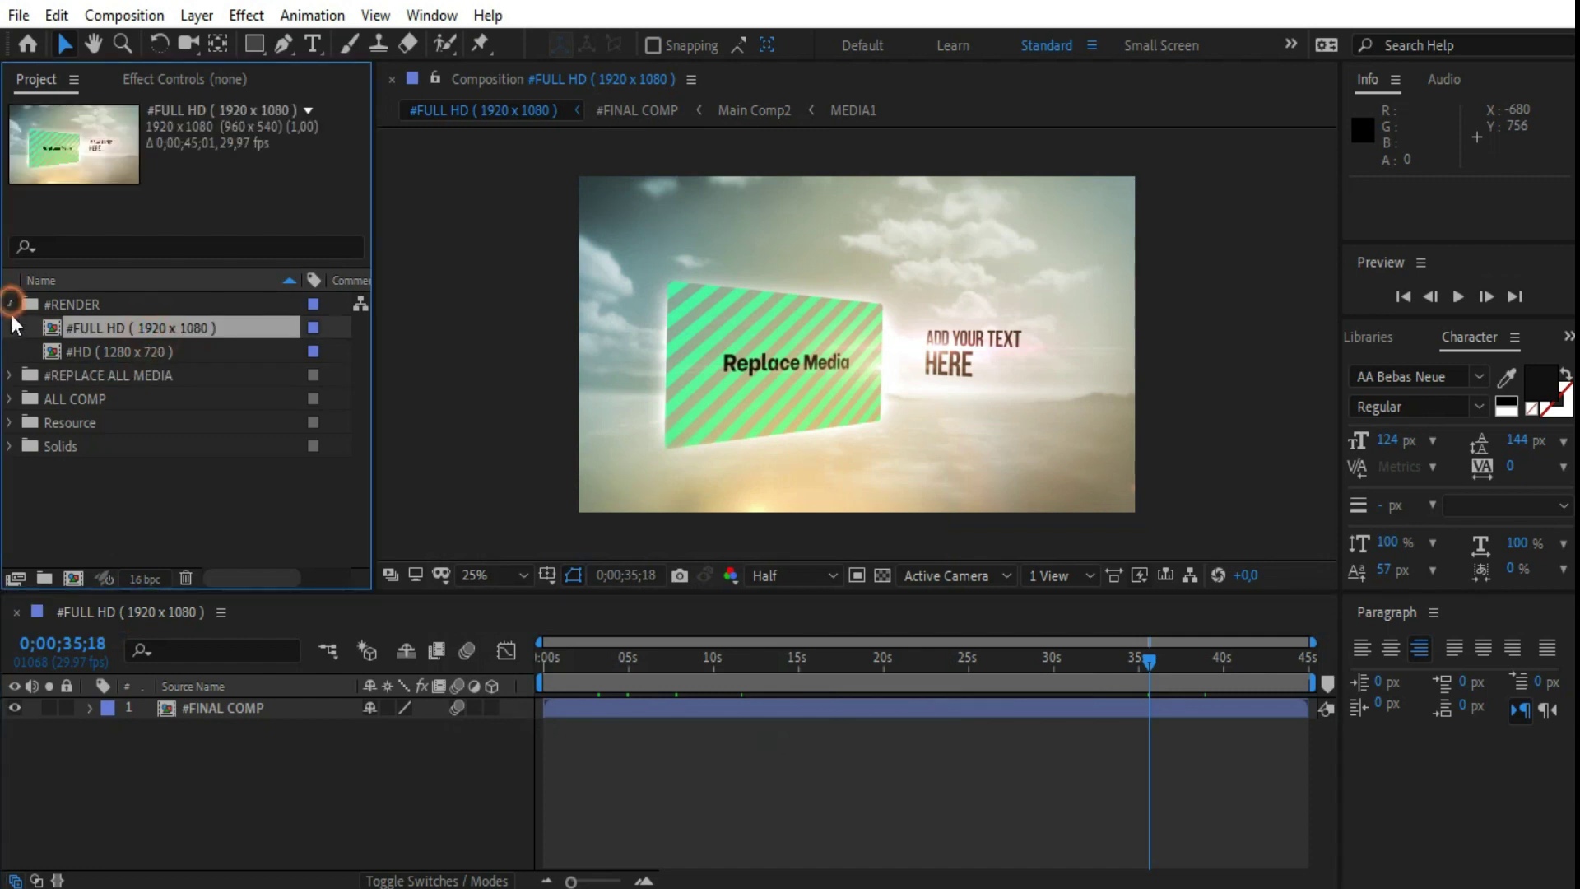
click(10, 304)
click(126, 489)
Expand #REPLACE ALL MEDIA and its 01.MEDIA subfolder to list MEDIA1 to MEDIA7.
click(67, 328)
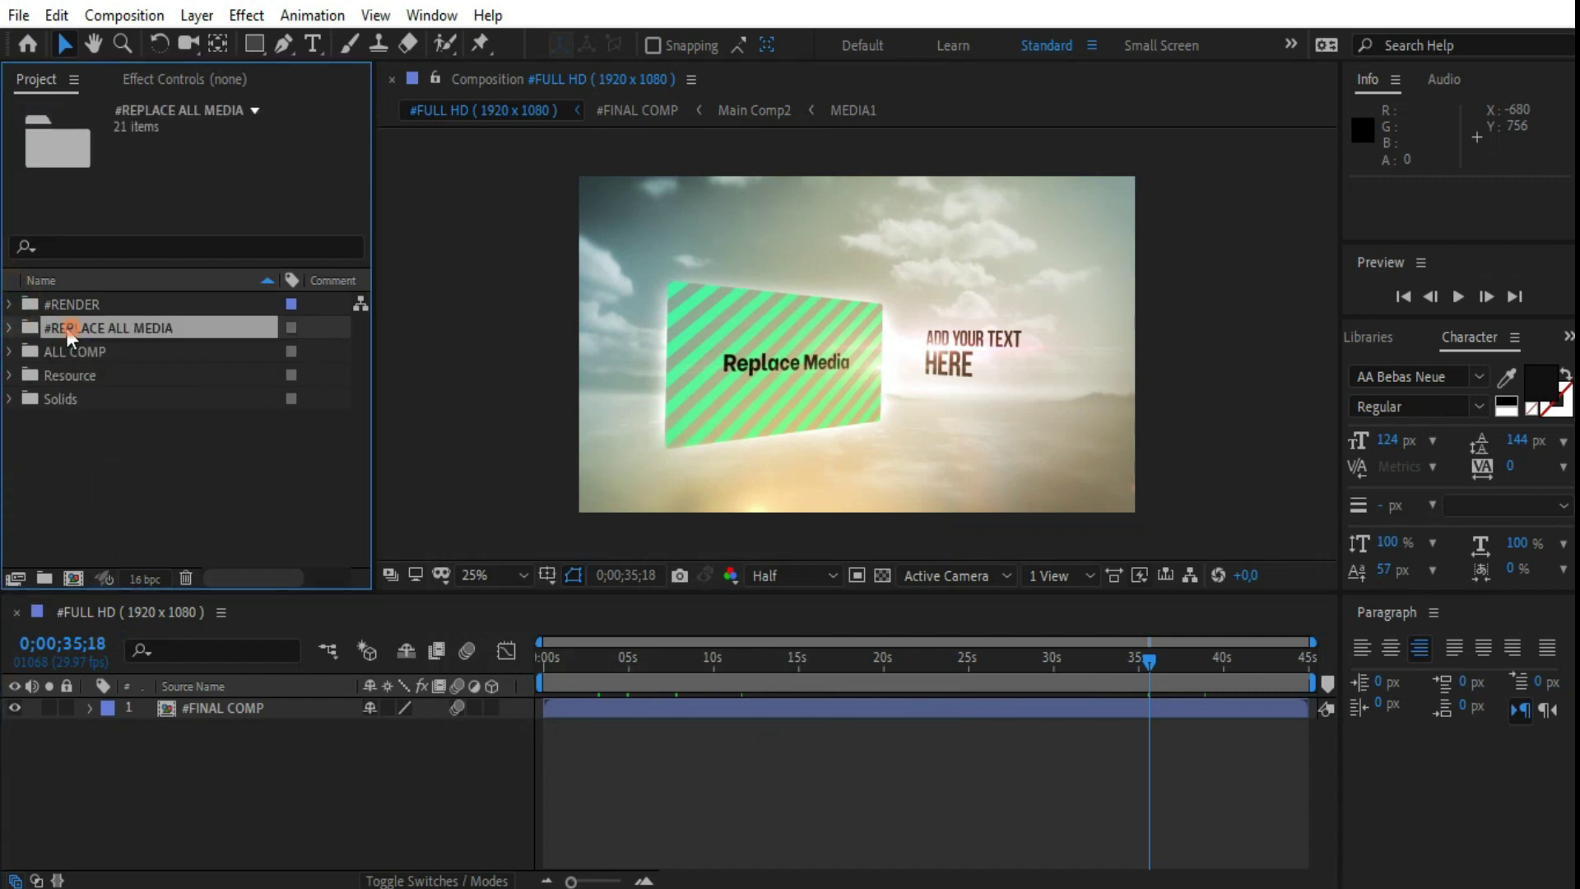
click(11, 328)
click(116, 358)
click(116, 378)
click(111, 397)
click(114, 354)
click(33, 352)
Open the MEDIA1 through MEDIA7 compositions and collapse the folders again.
double_click(161, 377)
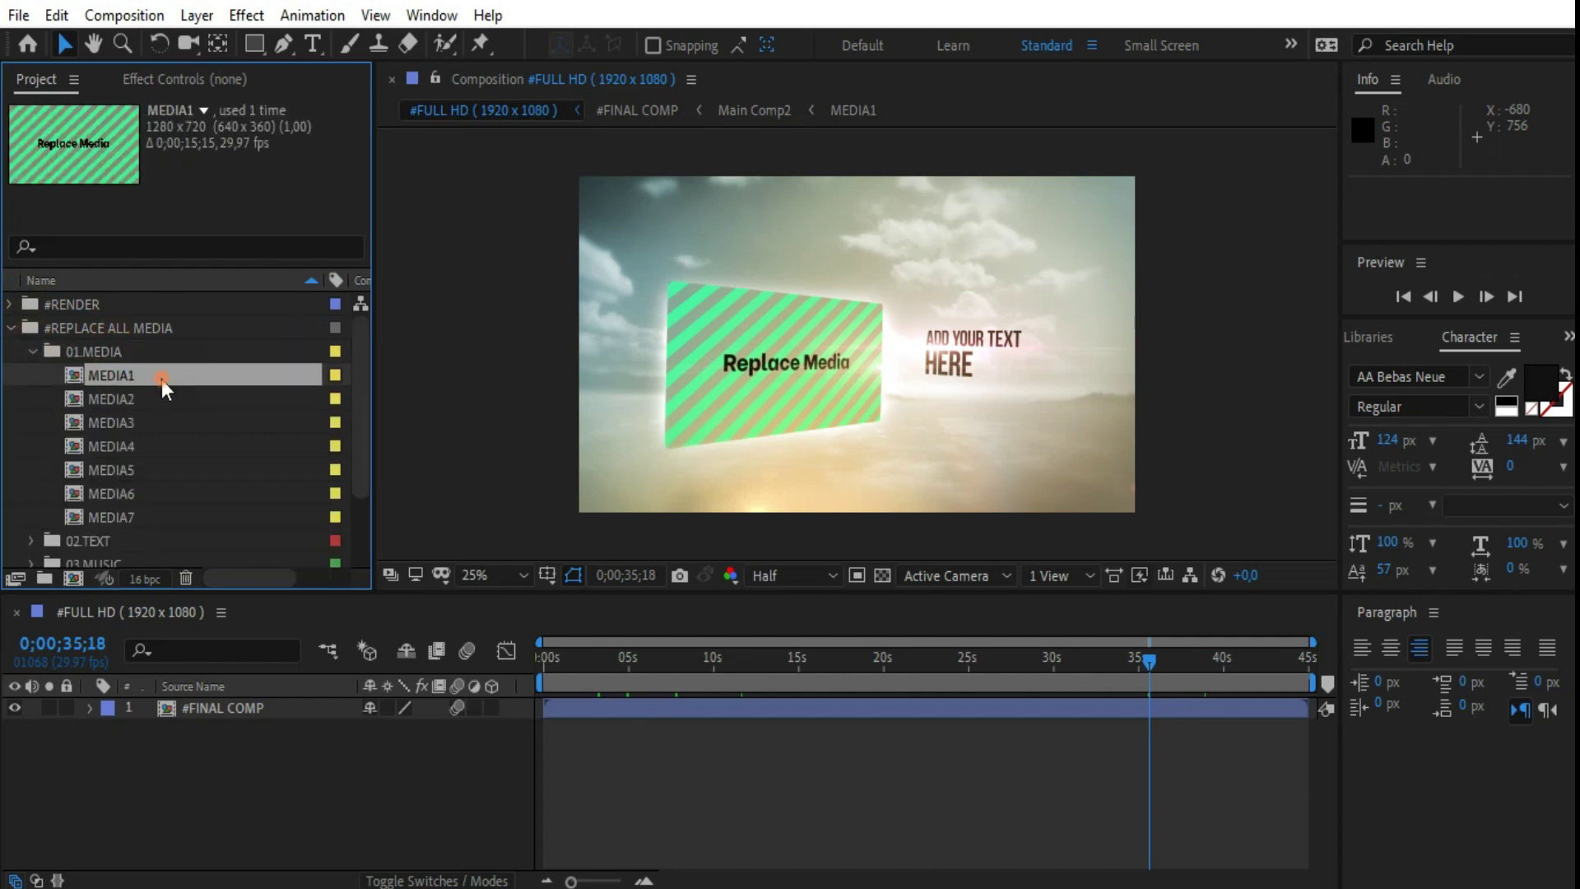
double_click(156, 396)
double_click(151, 420)
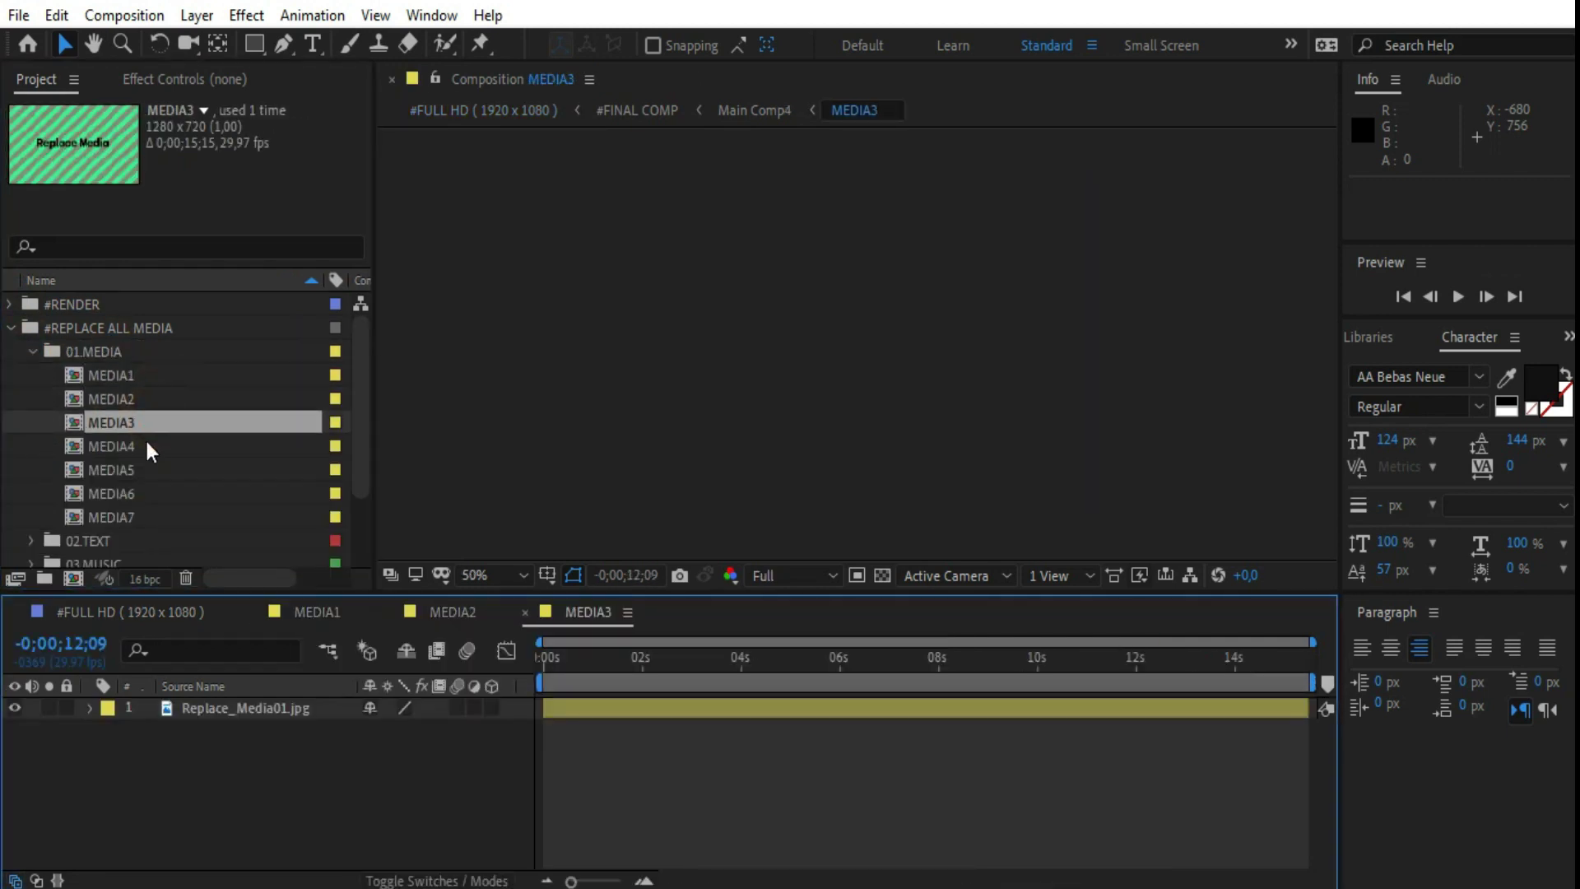
click(136, 448)
double_click(136, 448)
double_click(130, 470)
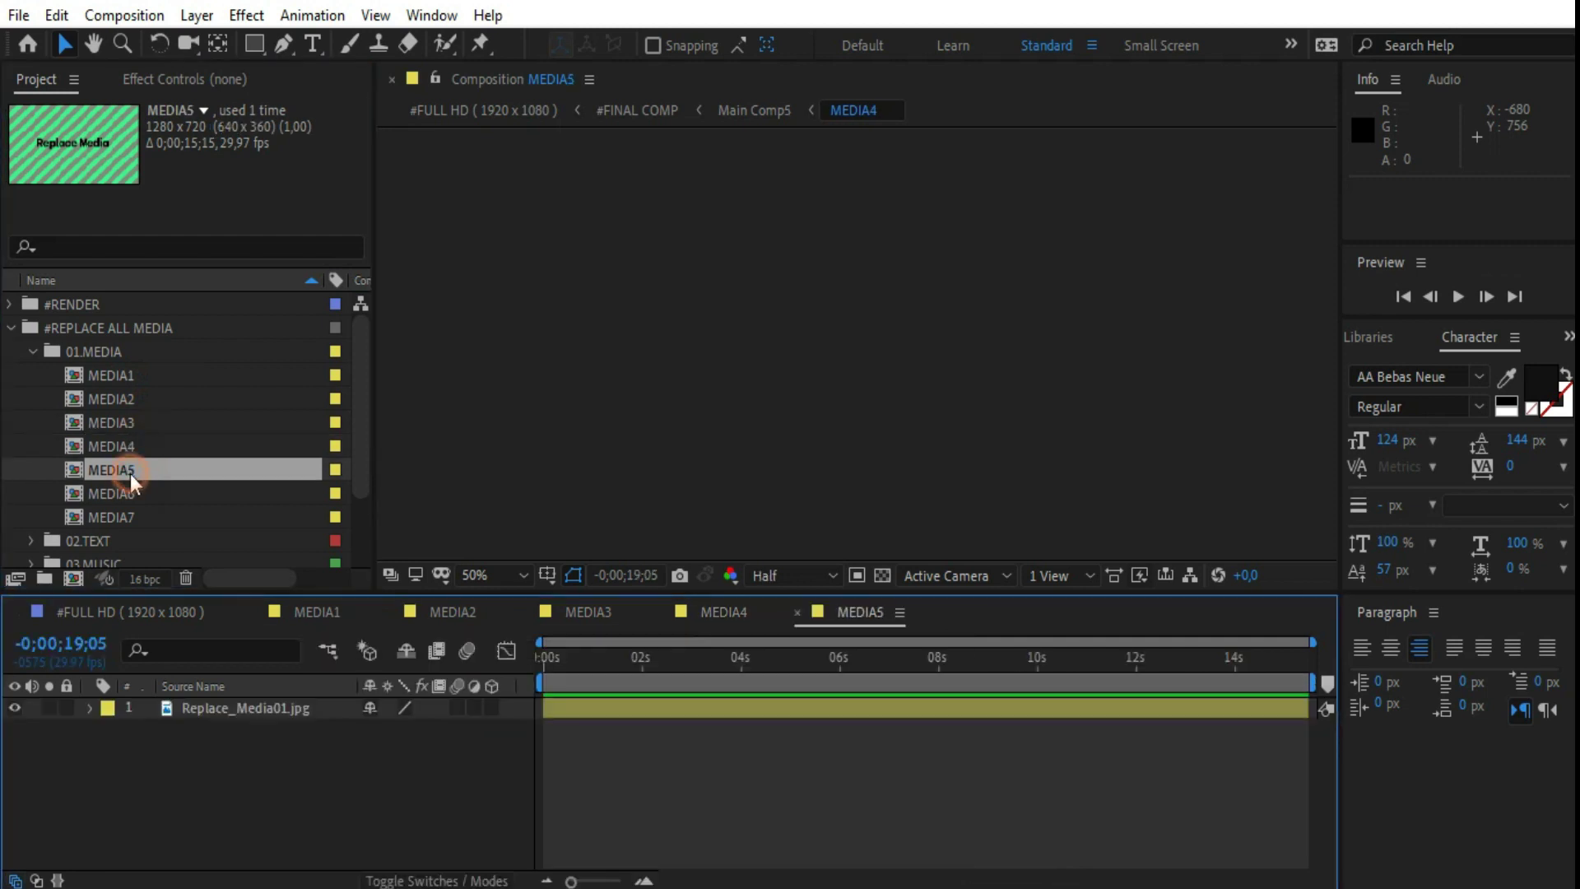
double_click(130, 492)
double_click(115, 516)
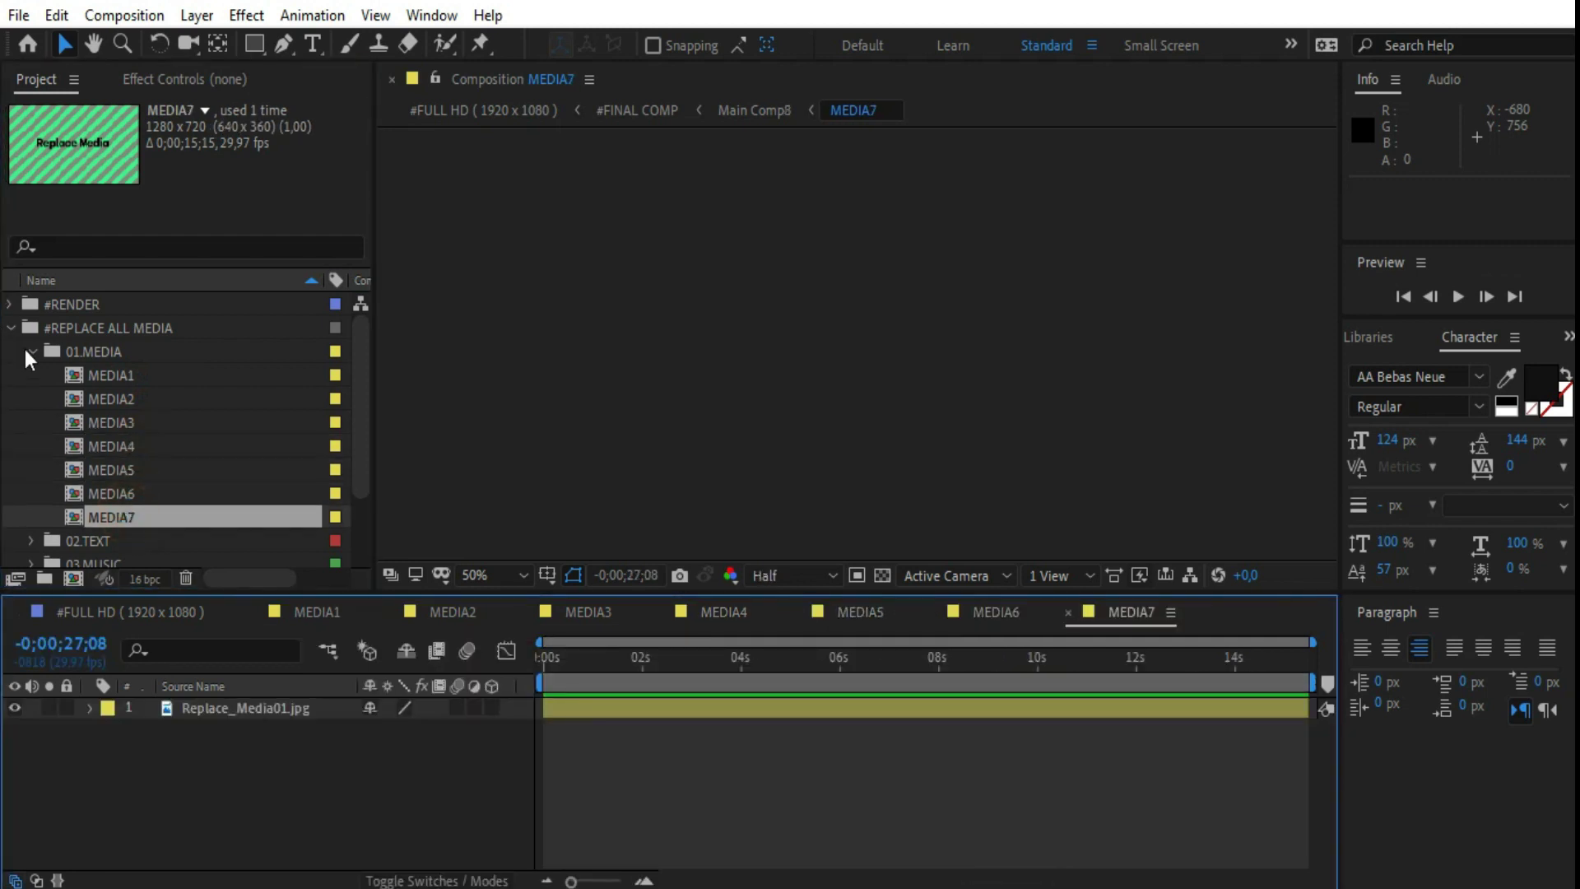
click(31, 352)
click(8, 329)
Import the eight images into a new Untitled 1 folder and drop the last portrait into MEDIA7.
click(96, 492)
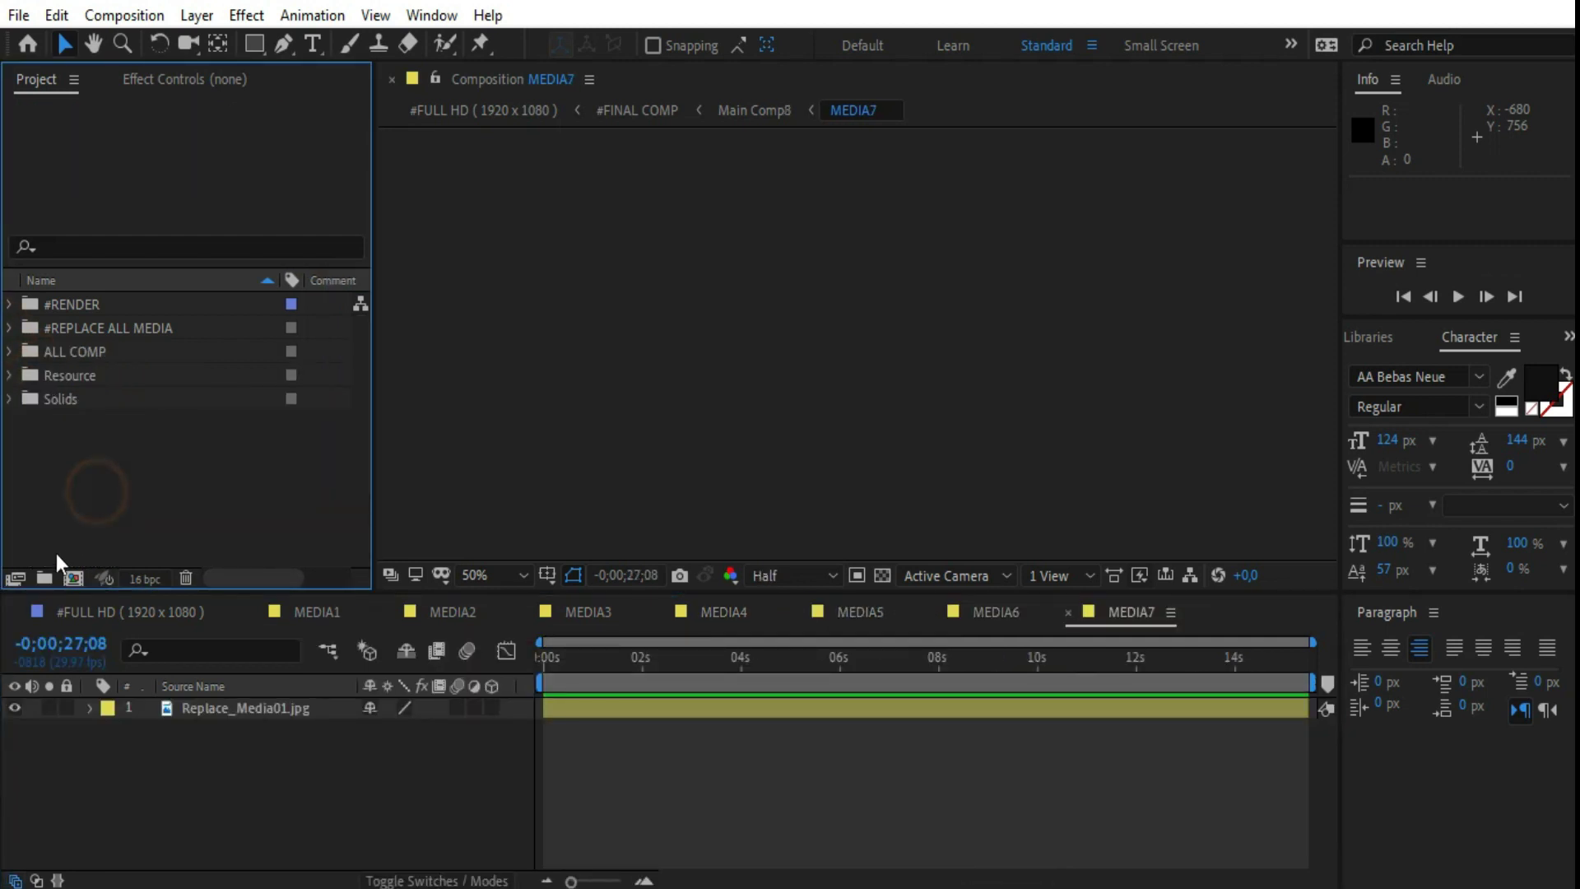
click(45, 578)
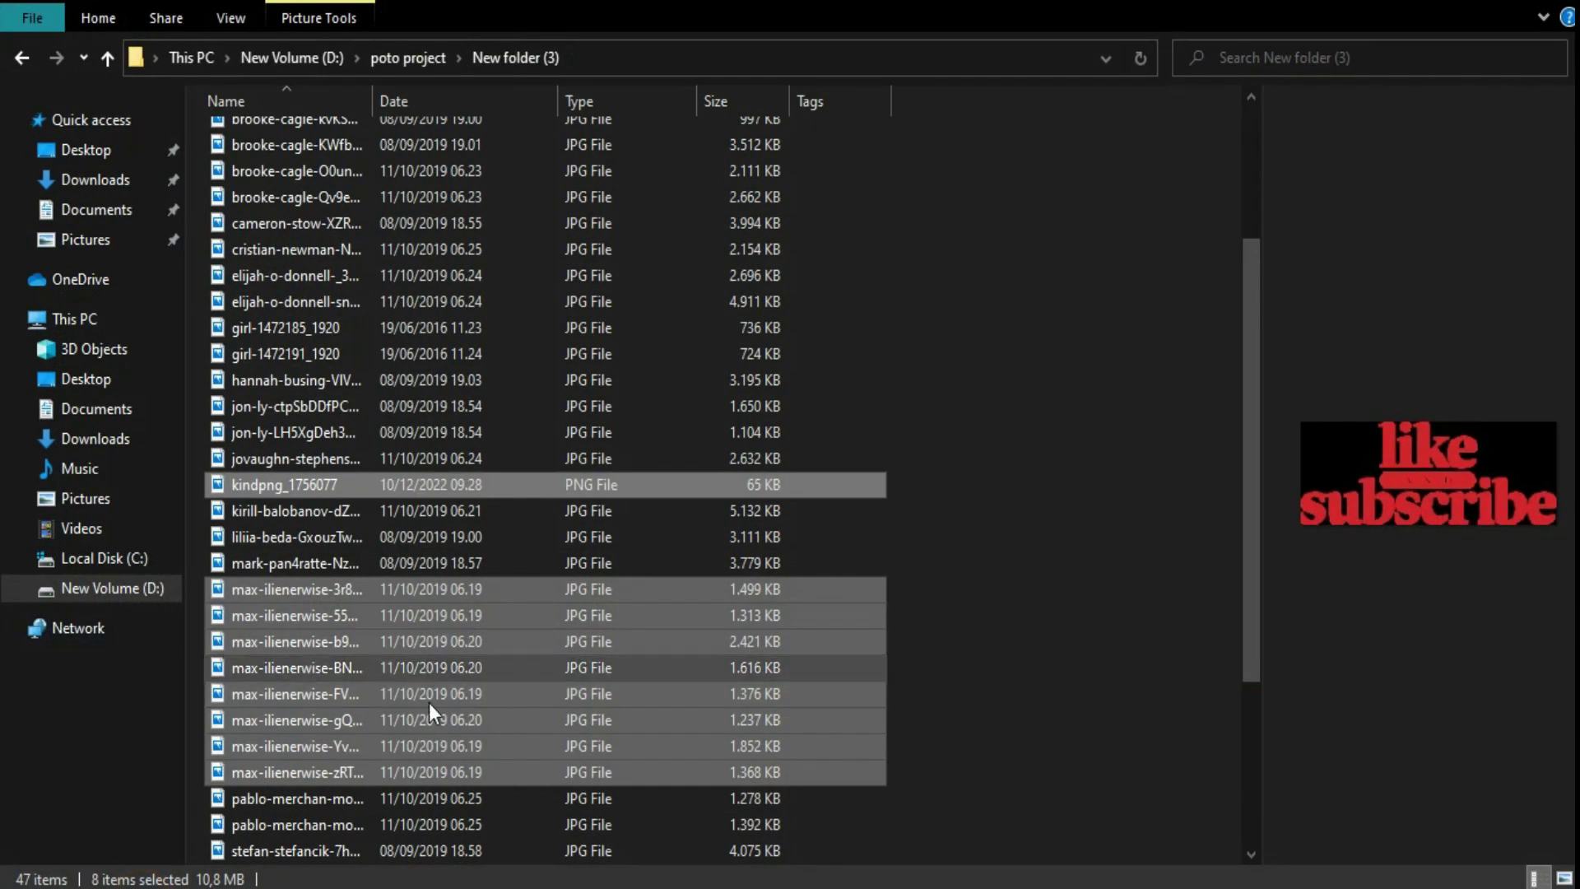
mouse_move(427, 703)
mouse_down()
mouse_move(226, 860)
mouse_move(162, 418)
mouse_up()
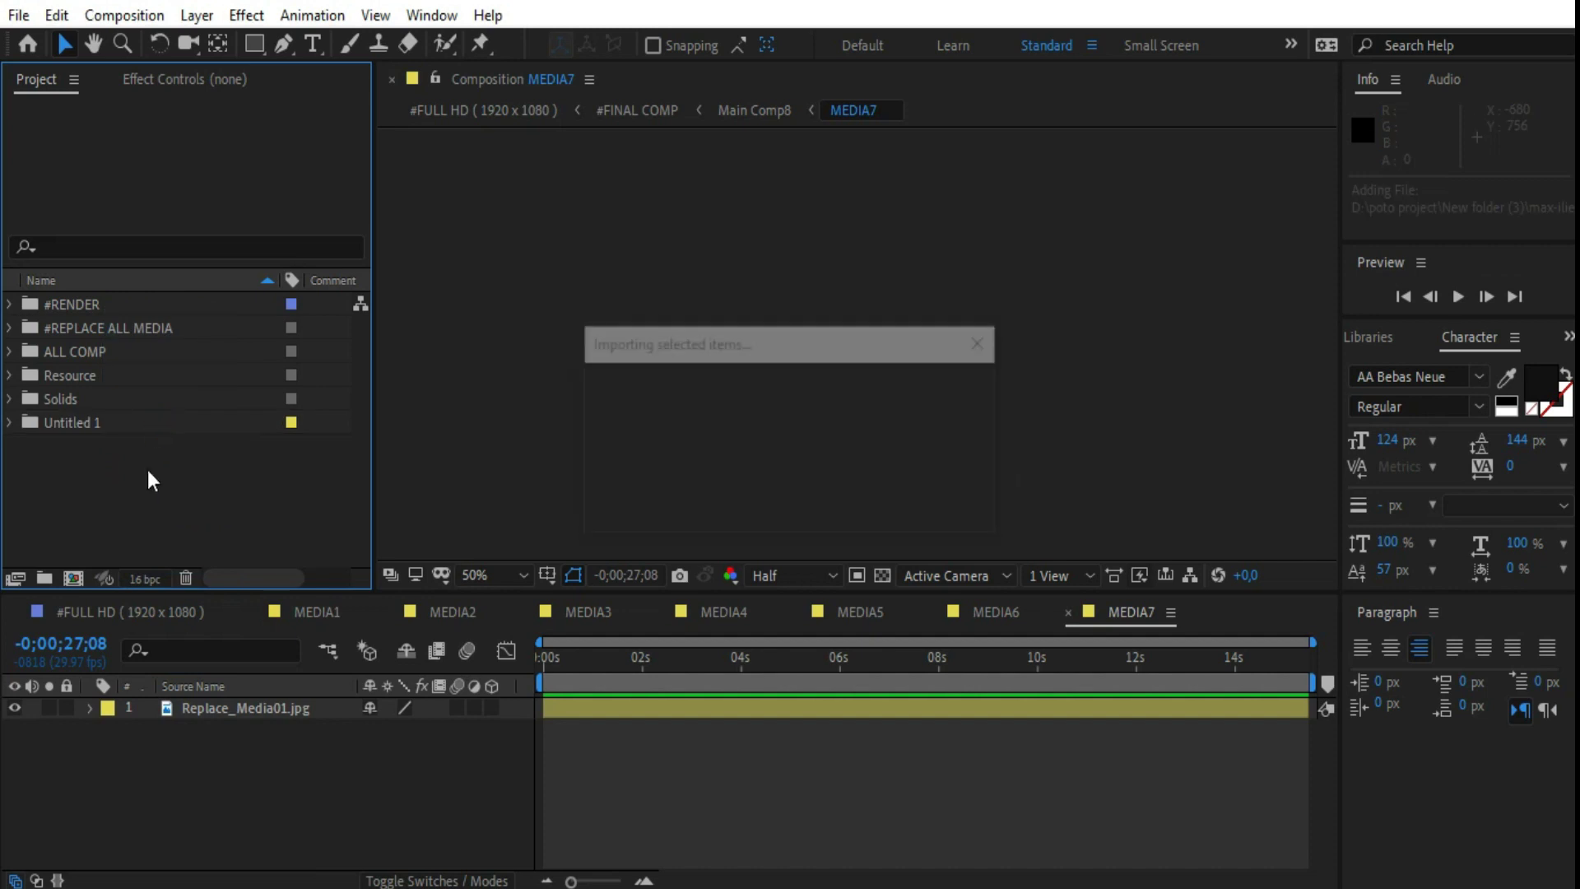
click(11, 423)
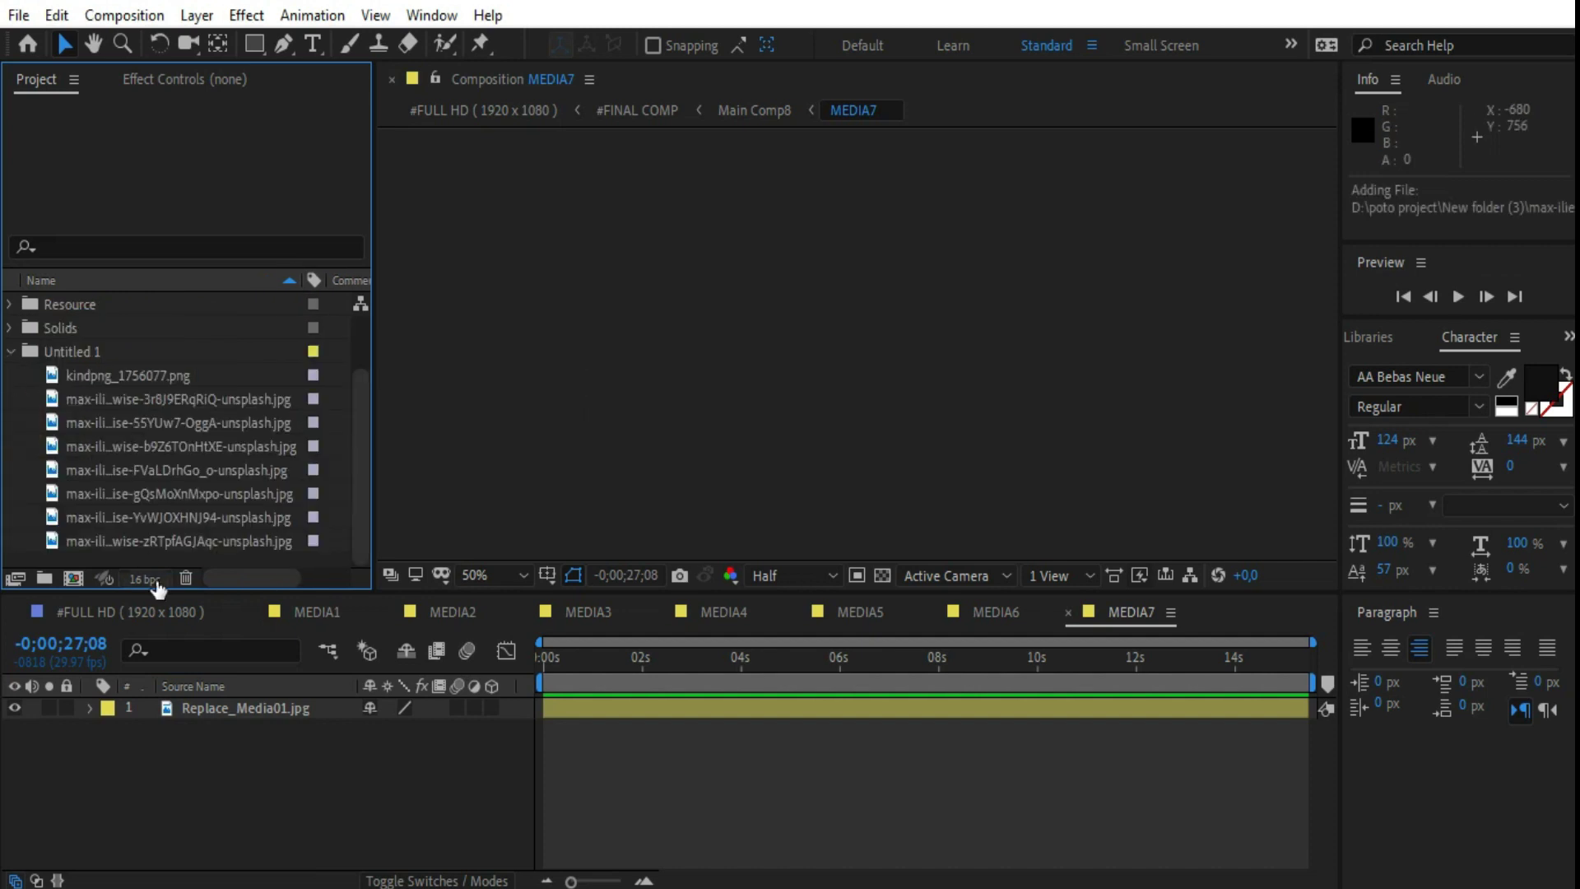
mouse_move(117, 541)
mouse_down()
mouse_move(245, 645)
mouse_move(266, 703)
mouse_up()
Scale the MEDIA7 portrait photo down to 33% and close MEDIA7.
key(comma)
key(comma)
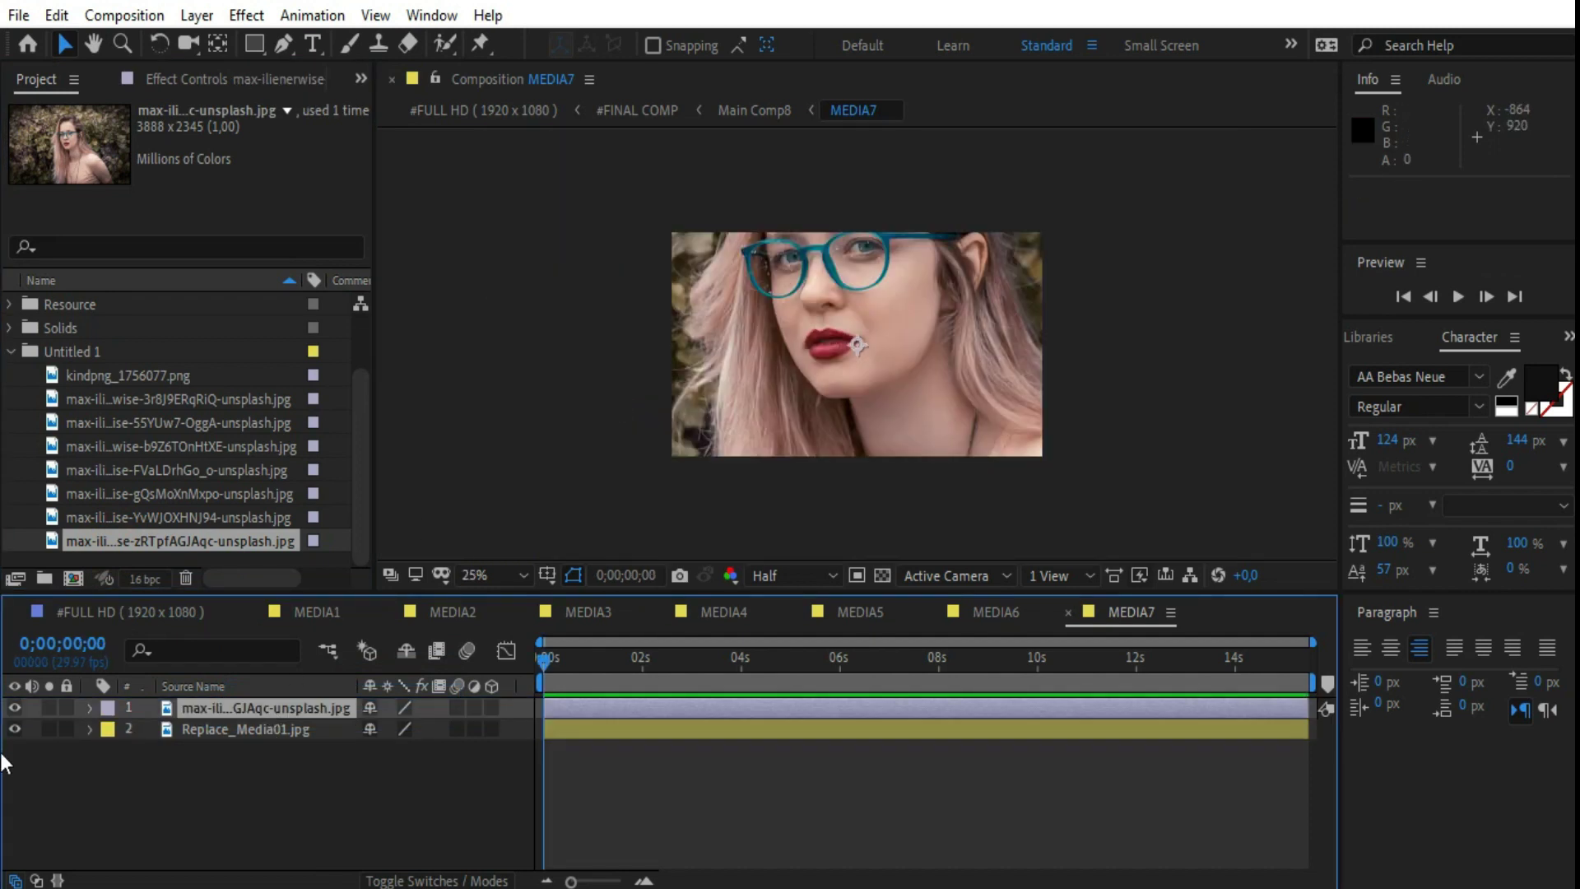
click(89, 708)
click(110, 732)
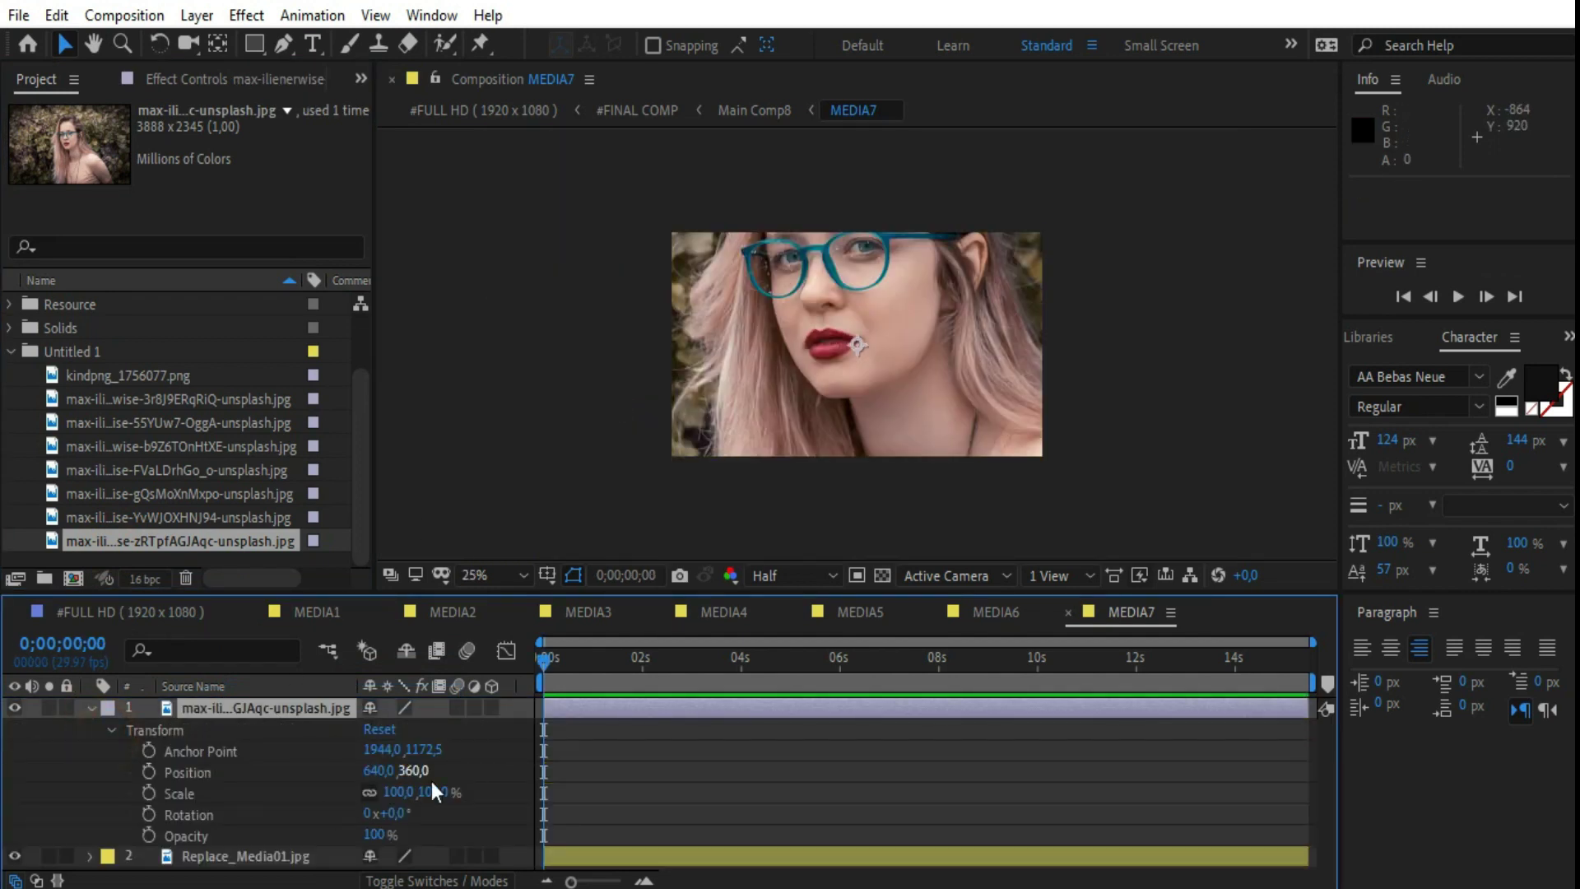
text(50)
key(Return)
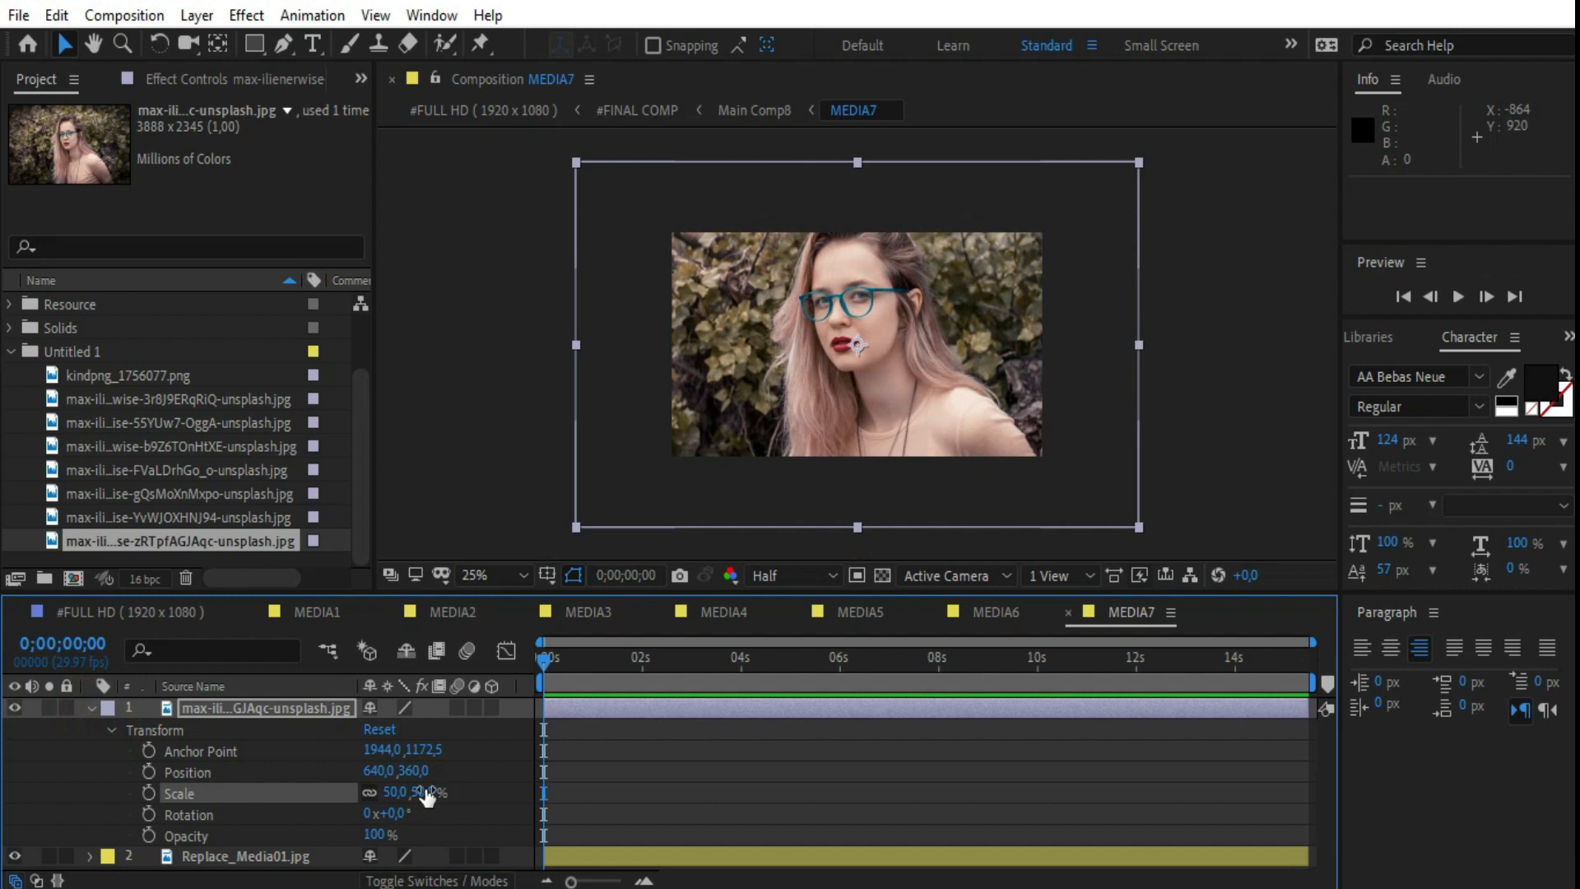
drag(423, 796, 418, 807)
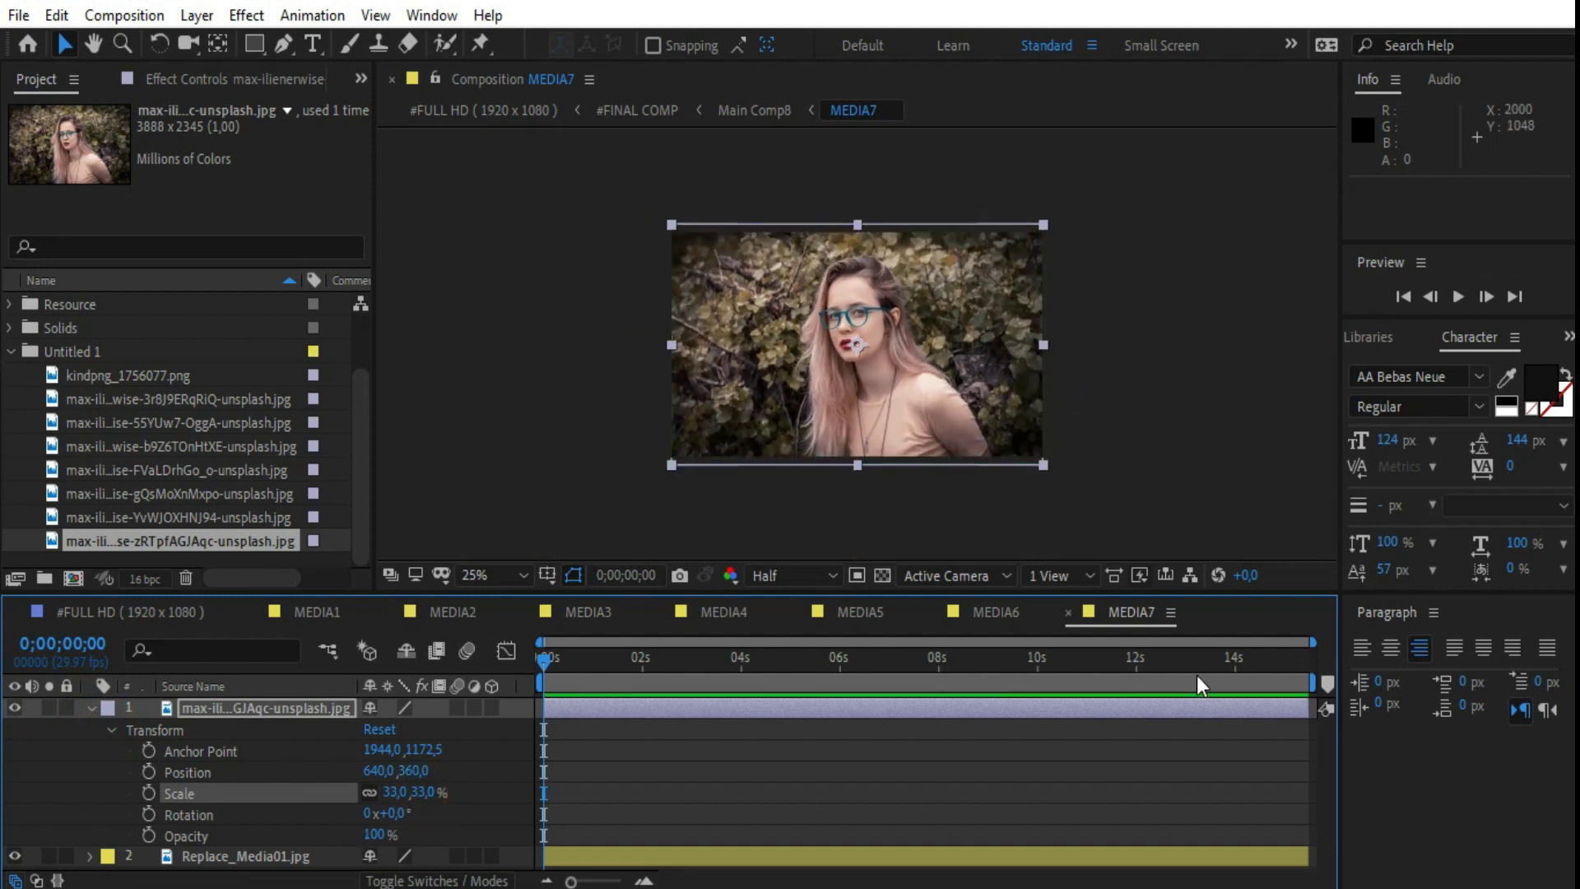
click(1068, 613)
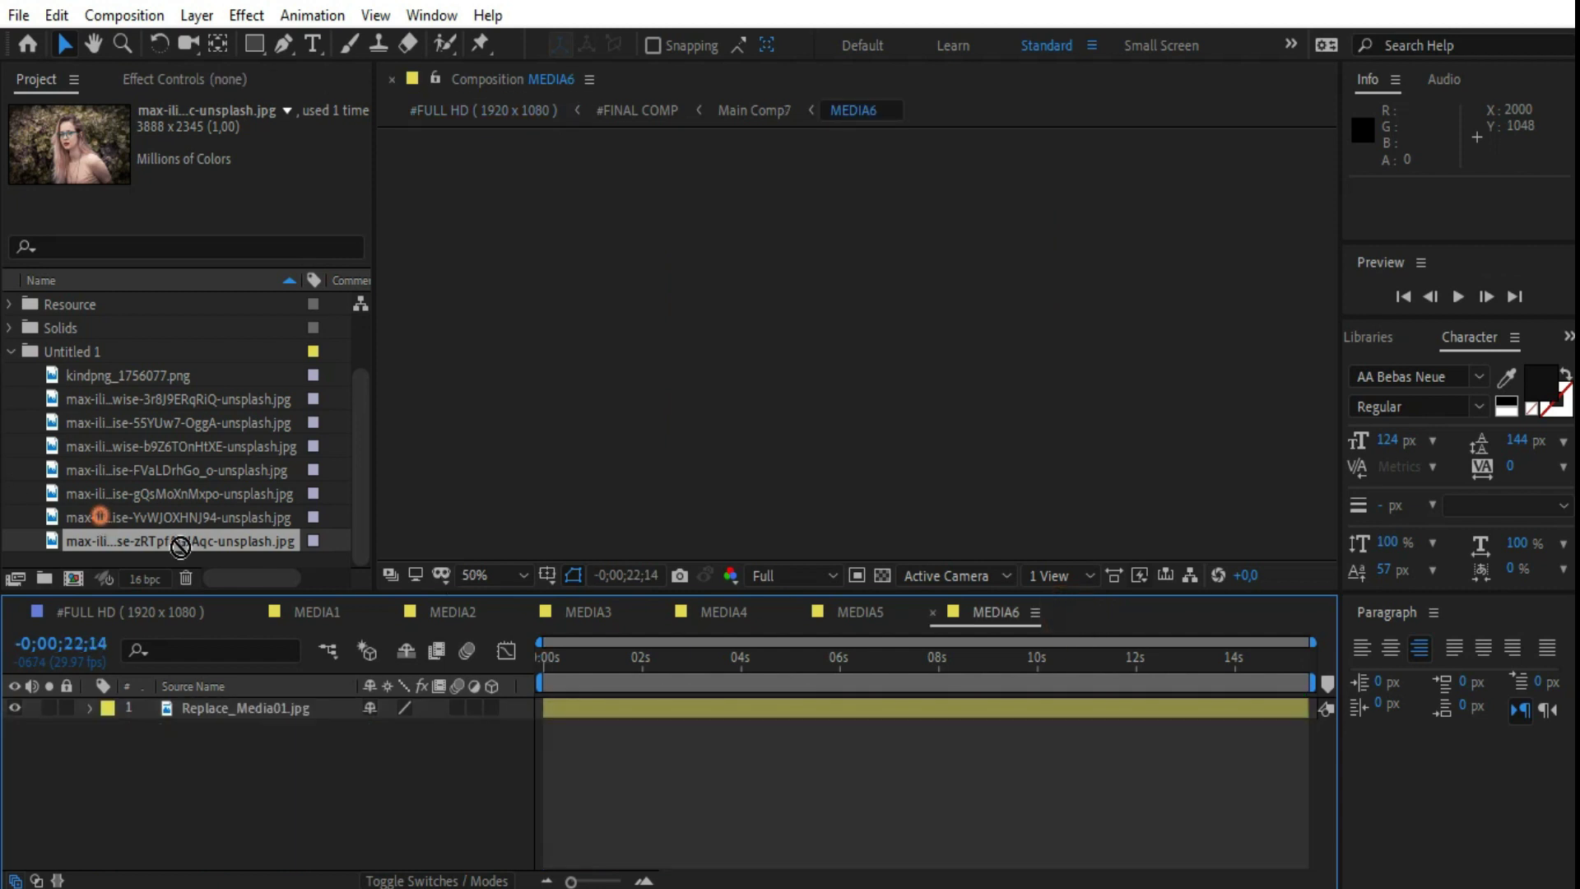
Place the second-to-last portrait into MEDIA6 and scale it to 33%.
drag(180, 546, 102, 736)
click(91, 710)
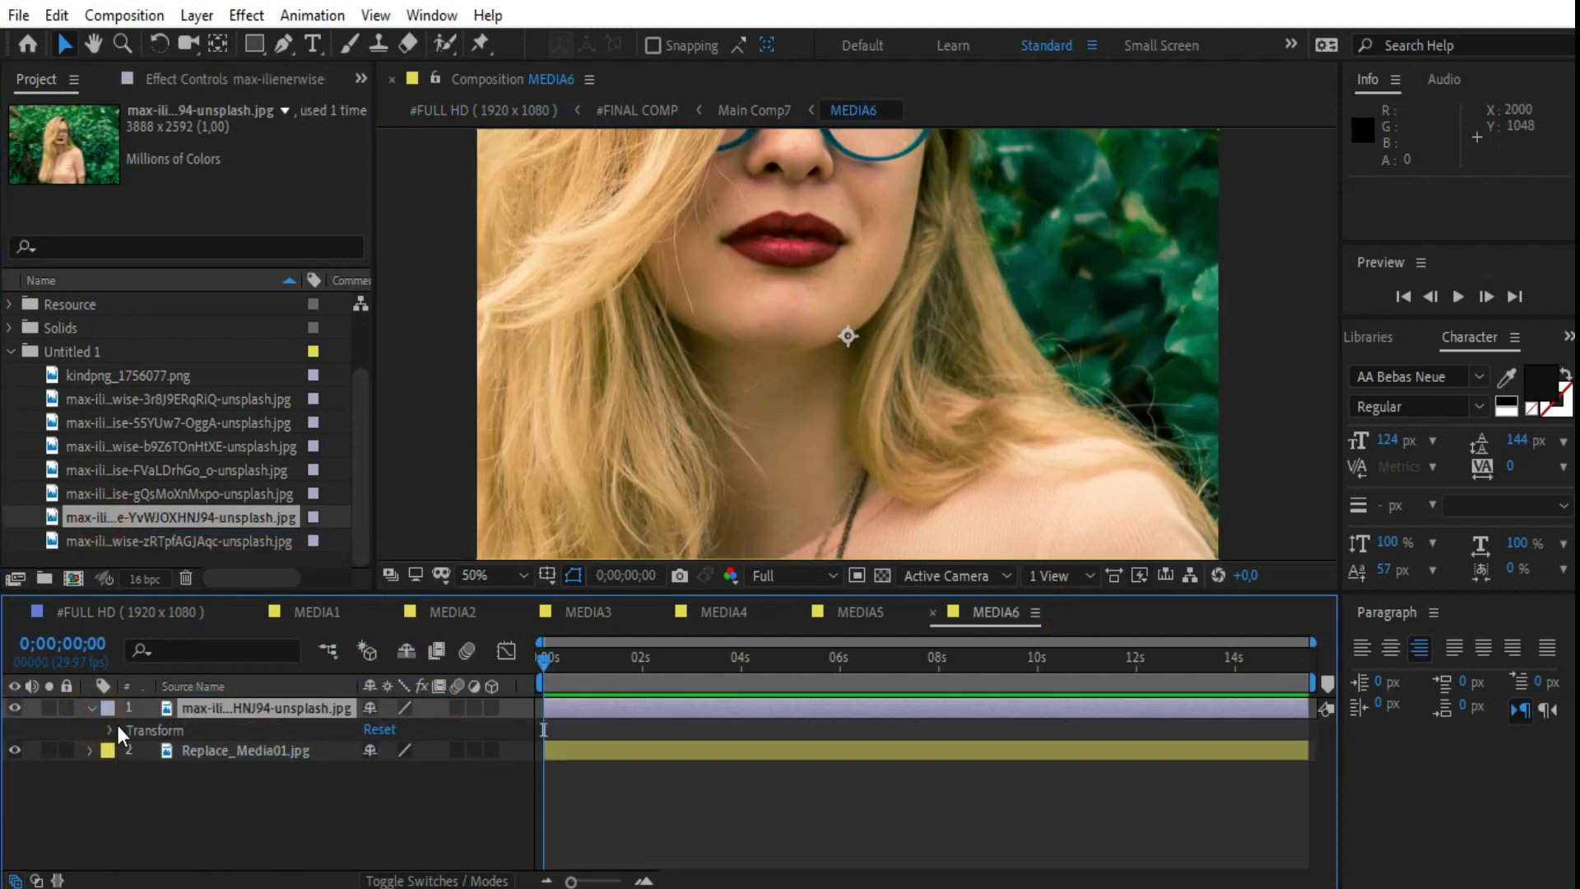
click(111, 730)
key(comma)
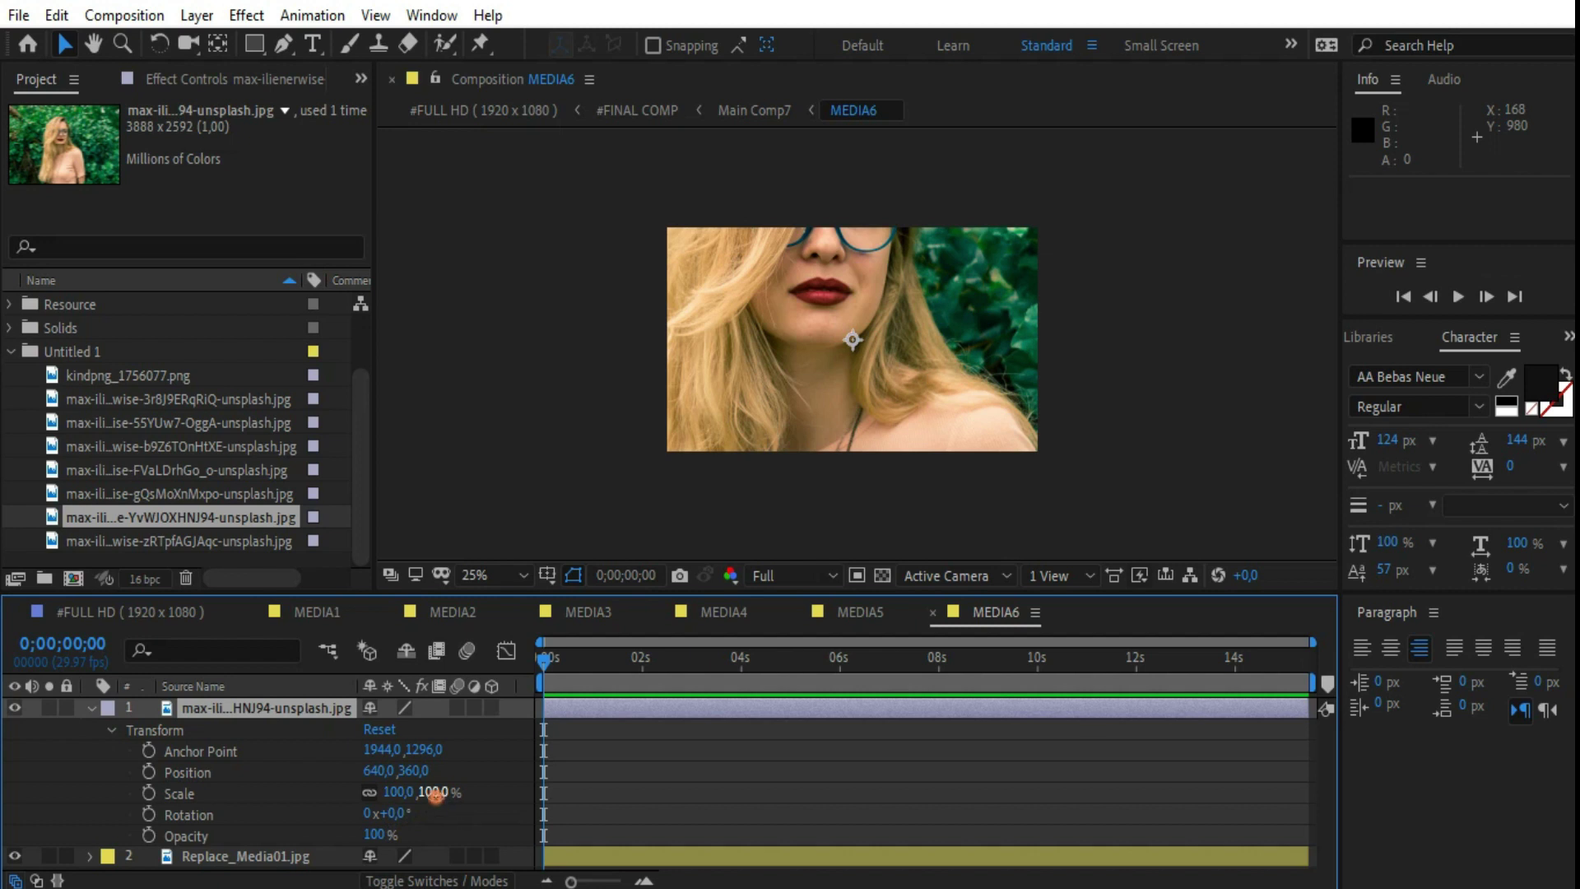
text(3)
key(Return)
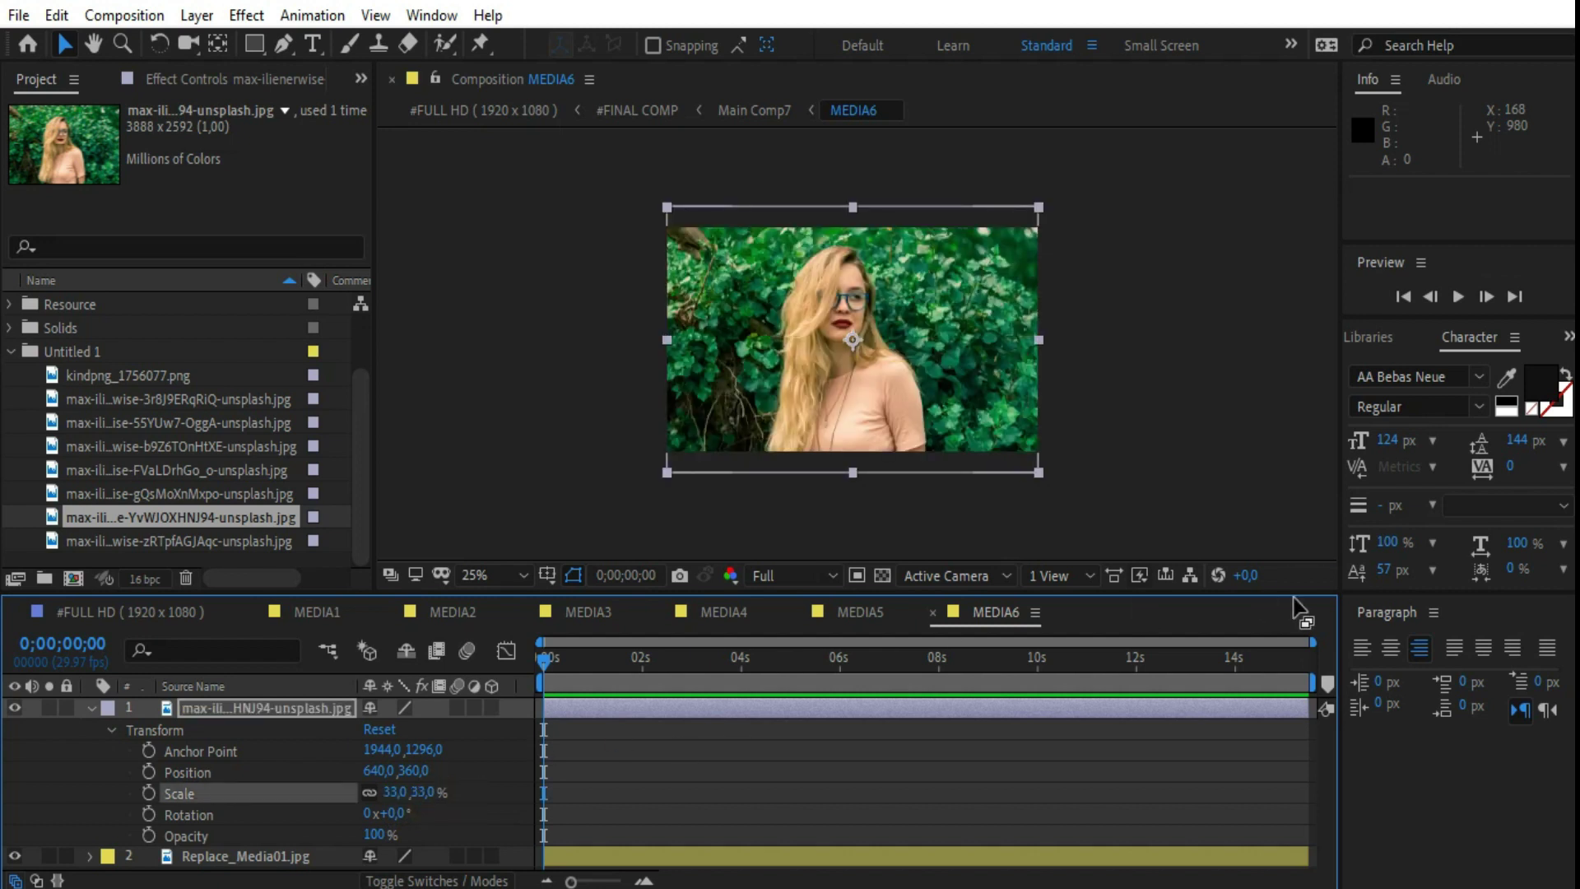
Close MEDIA6, add a portrait photo to MEDIA5 at 34% scale, and close MEDIA5.
click(933, 612)
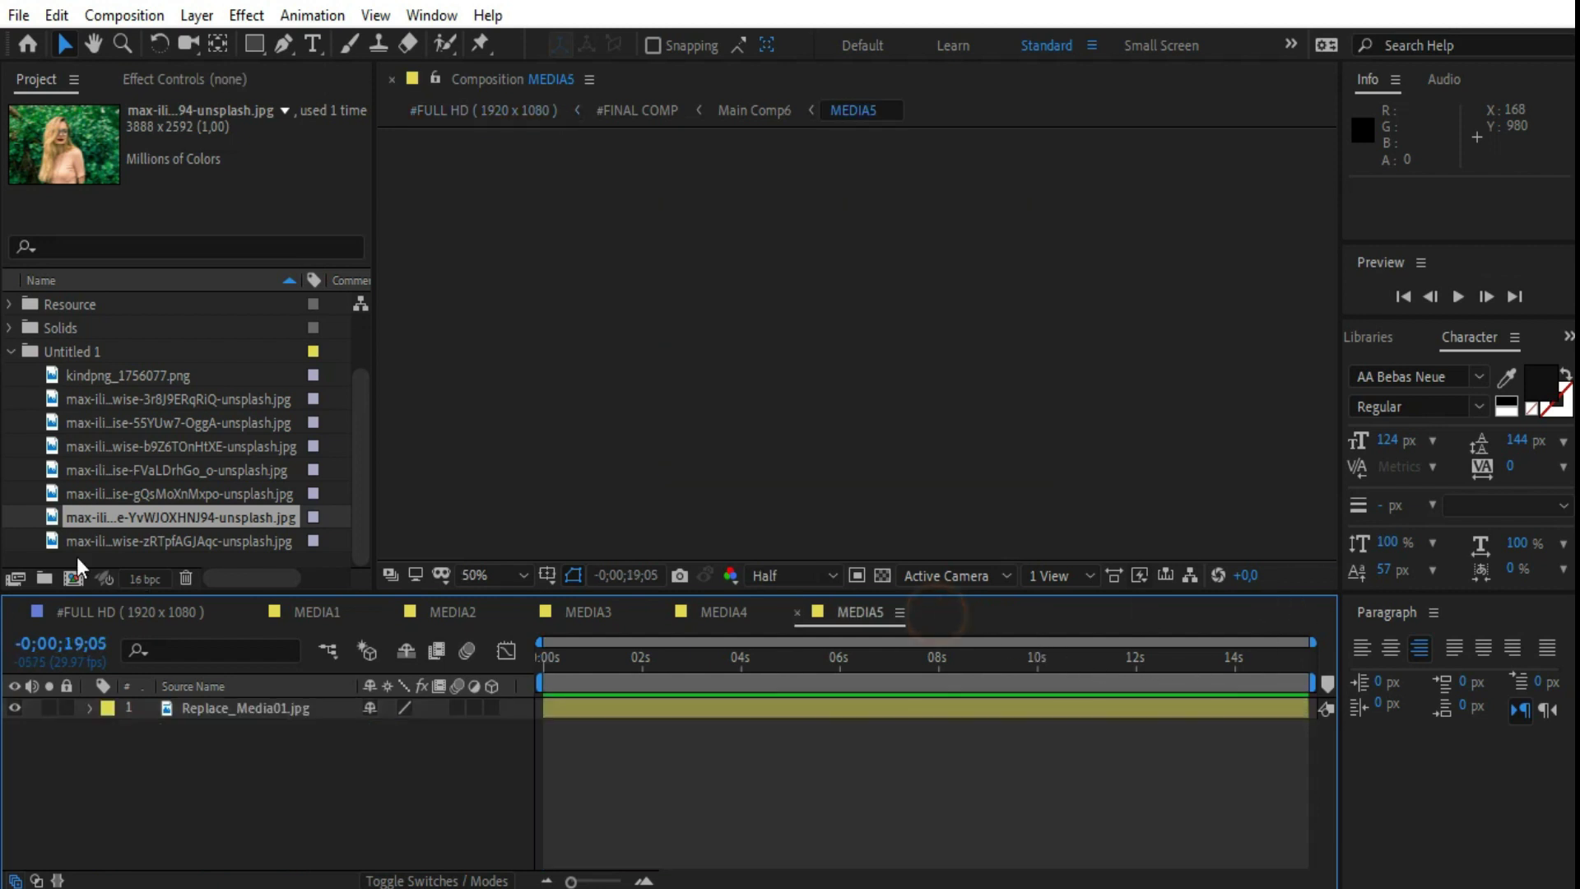
drag(124, 518, 198, 708)
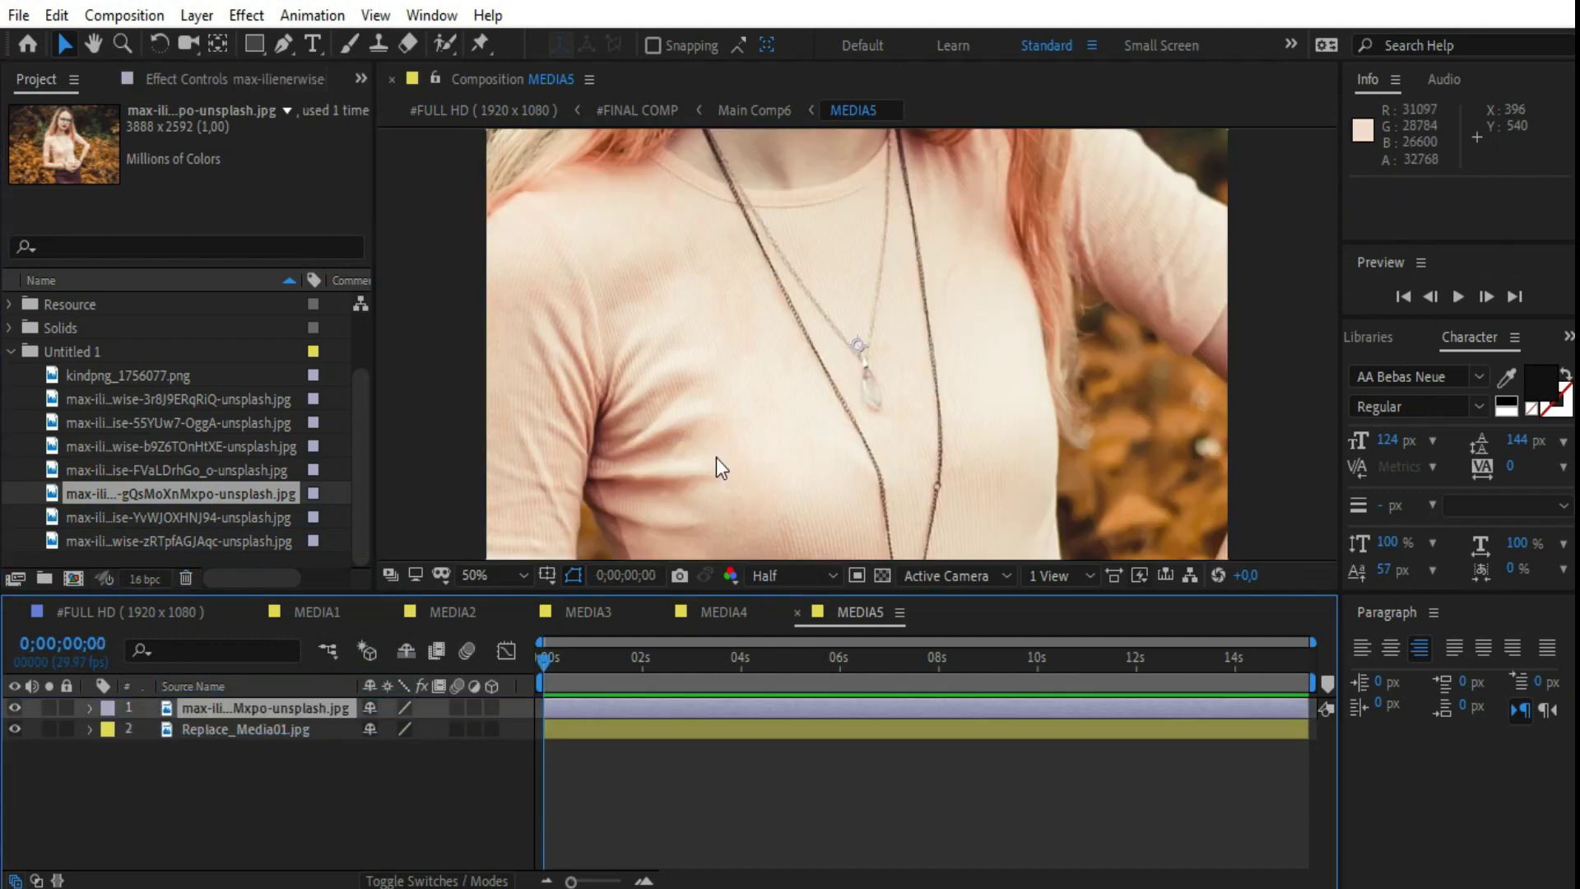
key(s)
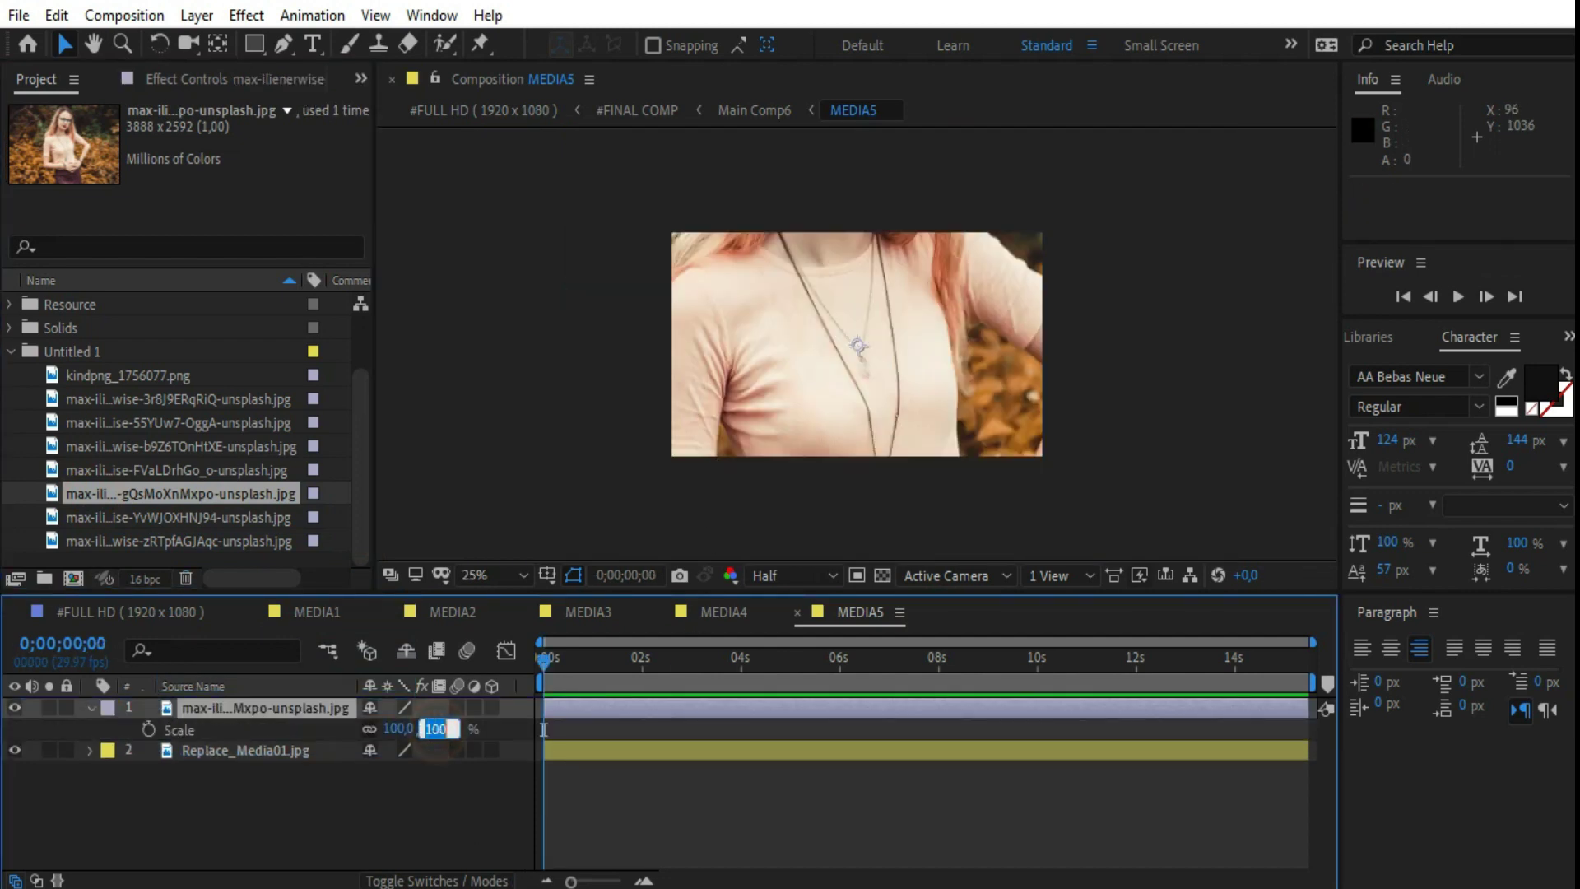
text(34)
key(Return)
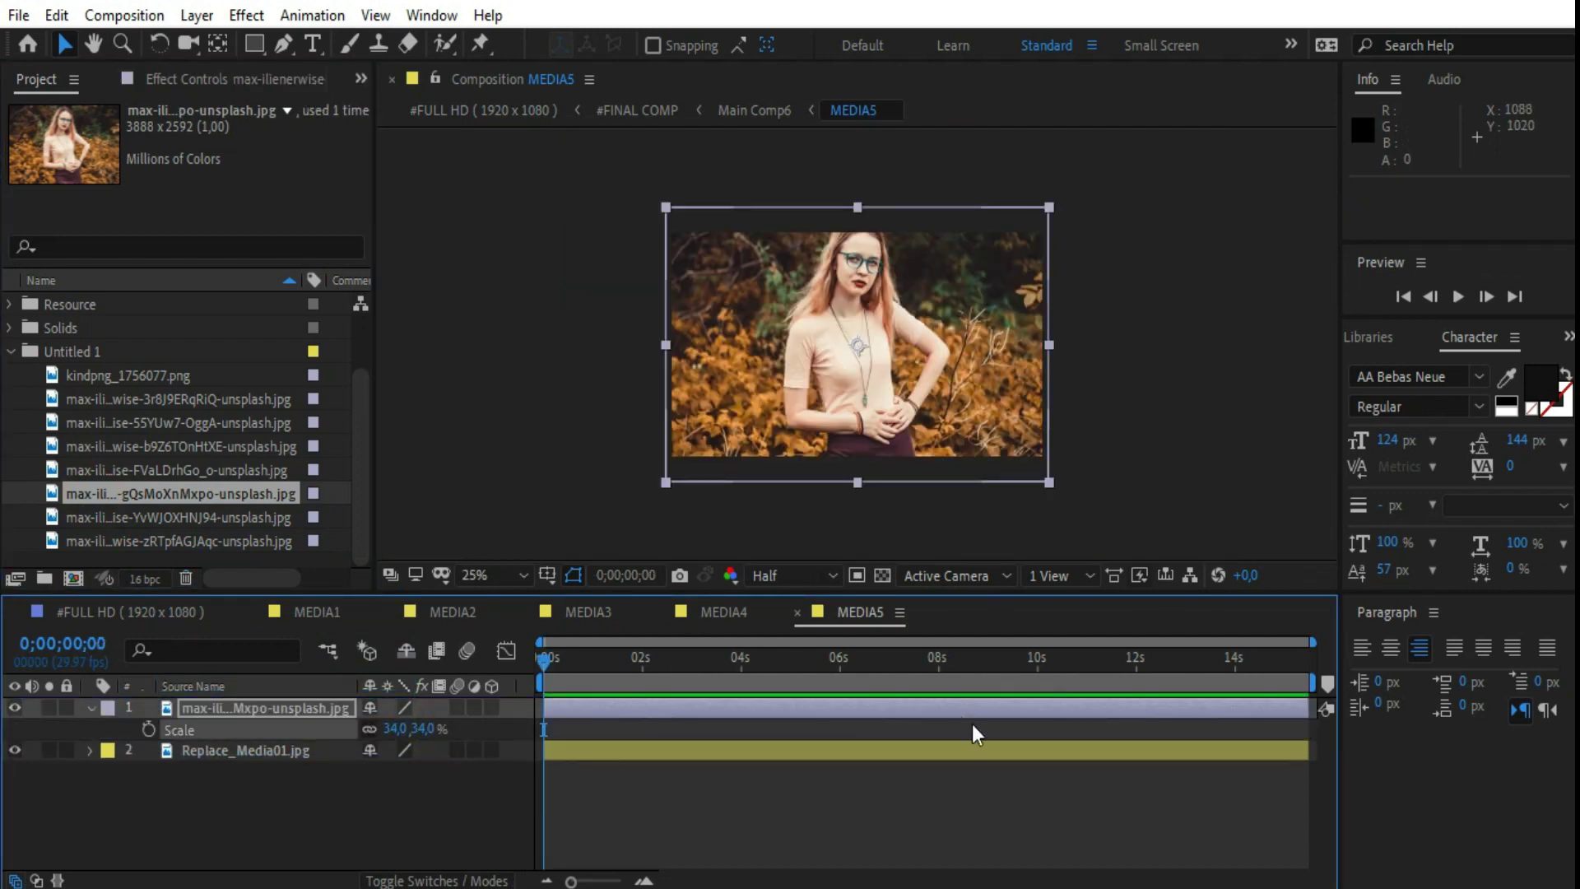
click(797, 612)
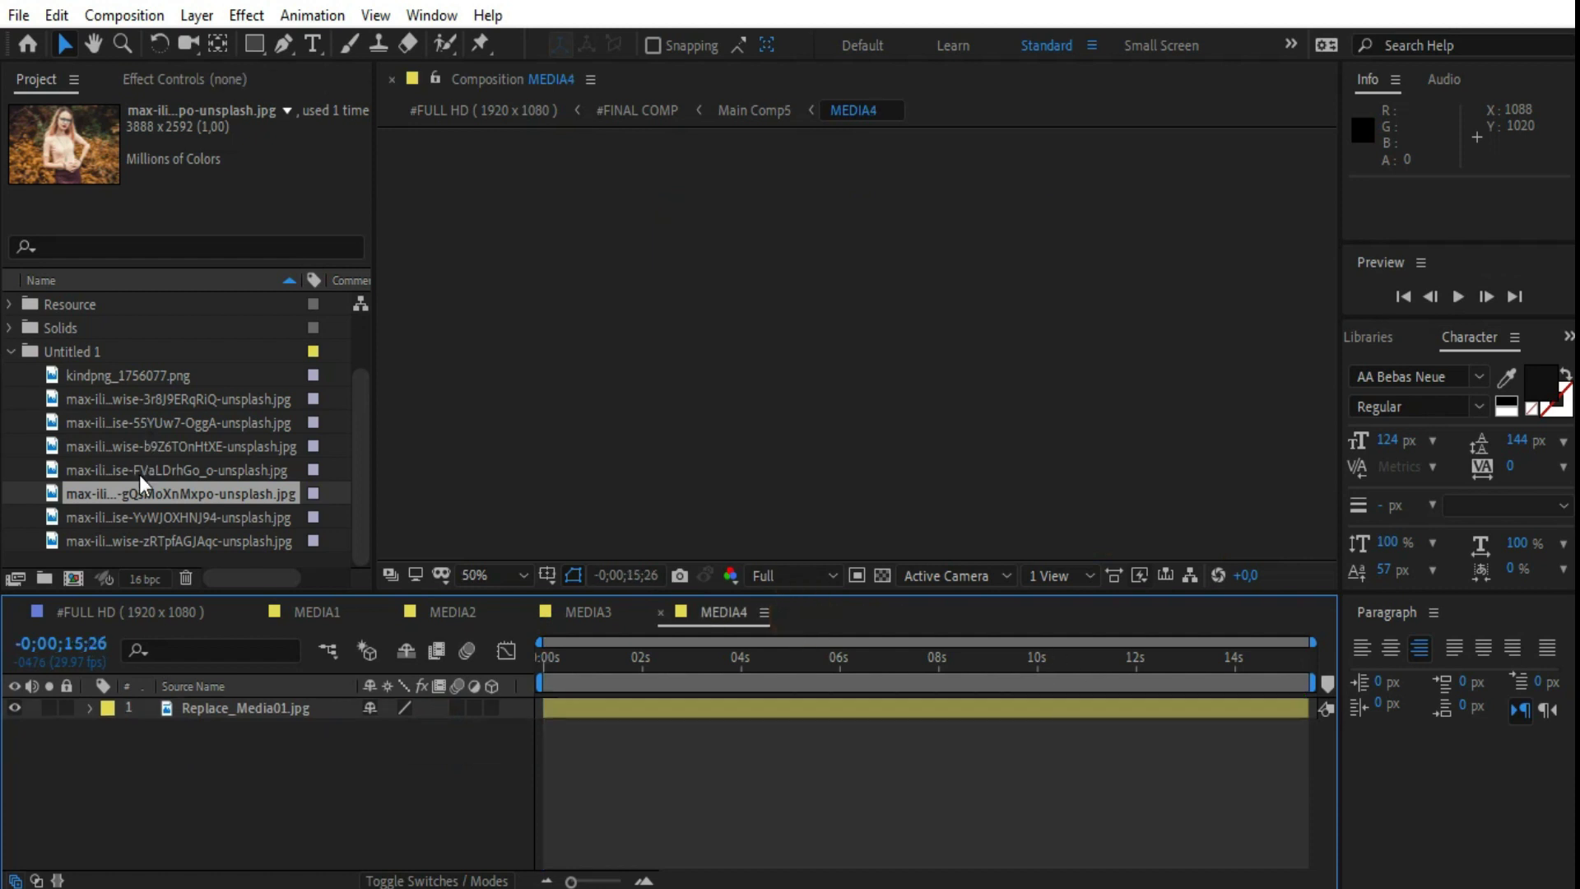
Add the glasses close-up photo to MEDIA4 and scale it to 34%.
drag(140, 470, 264, 724)
key(s)
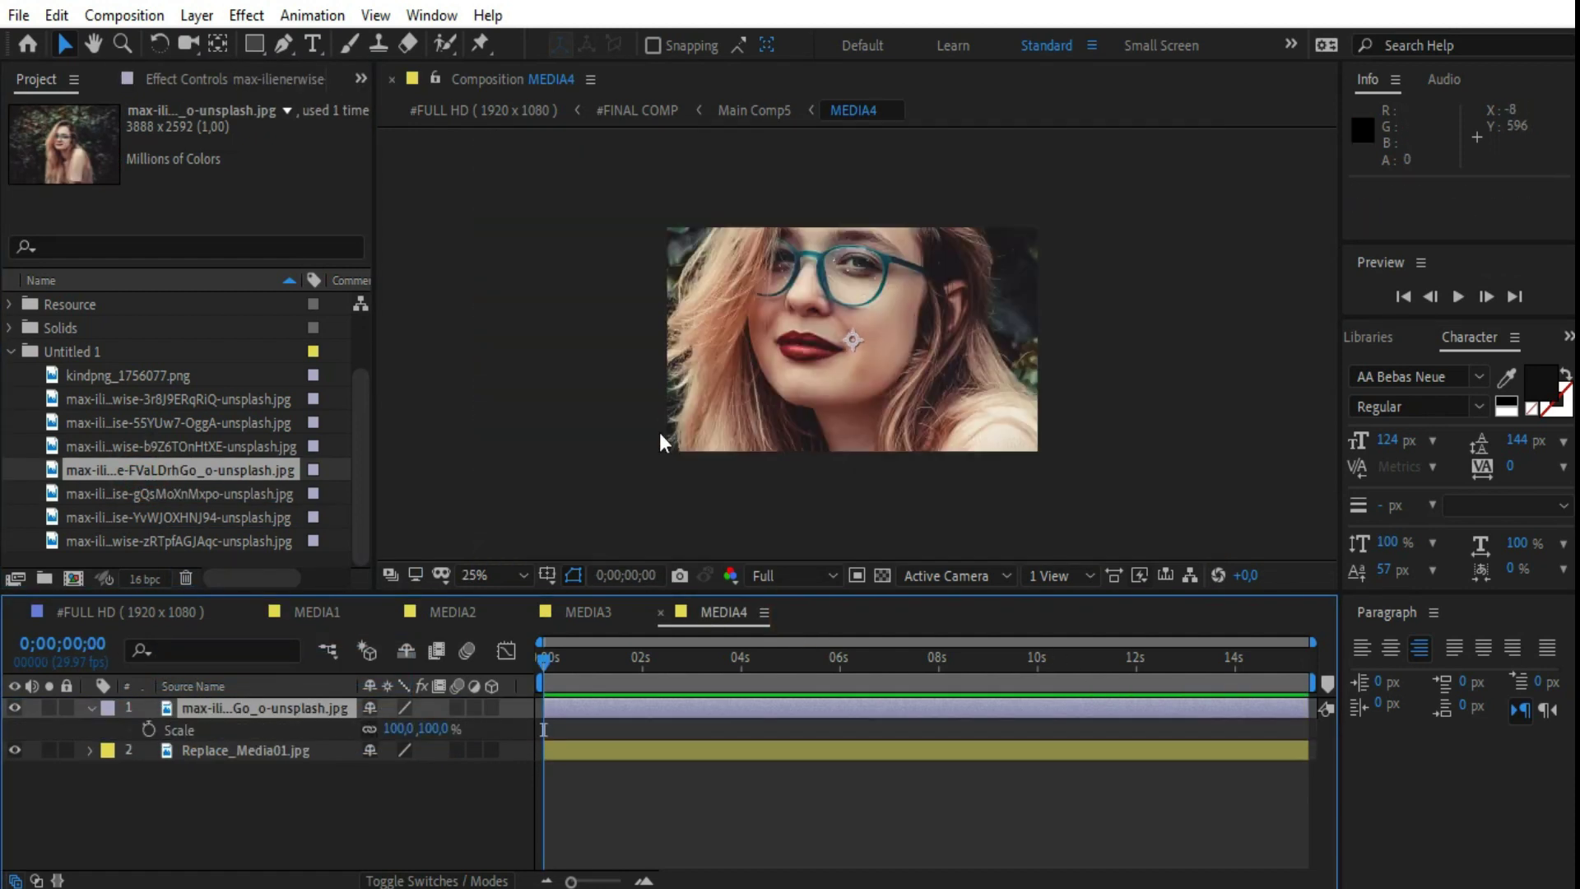
text(4)
key(Return)
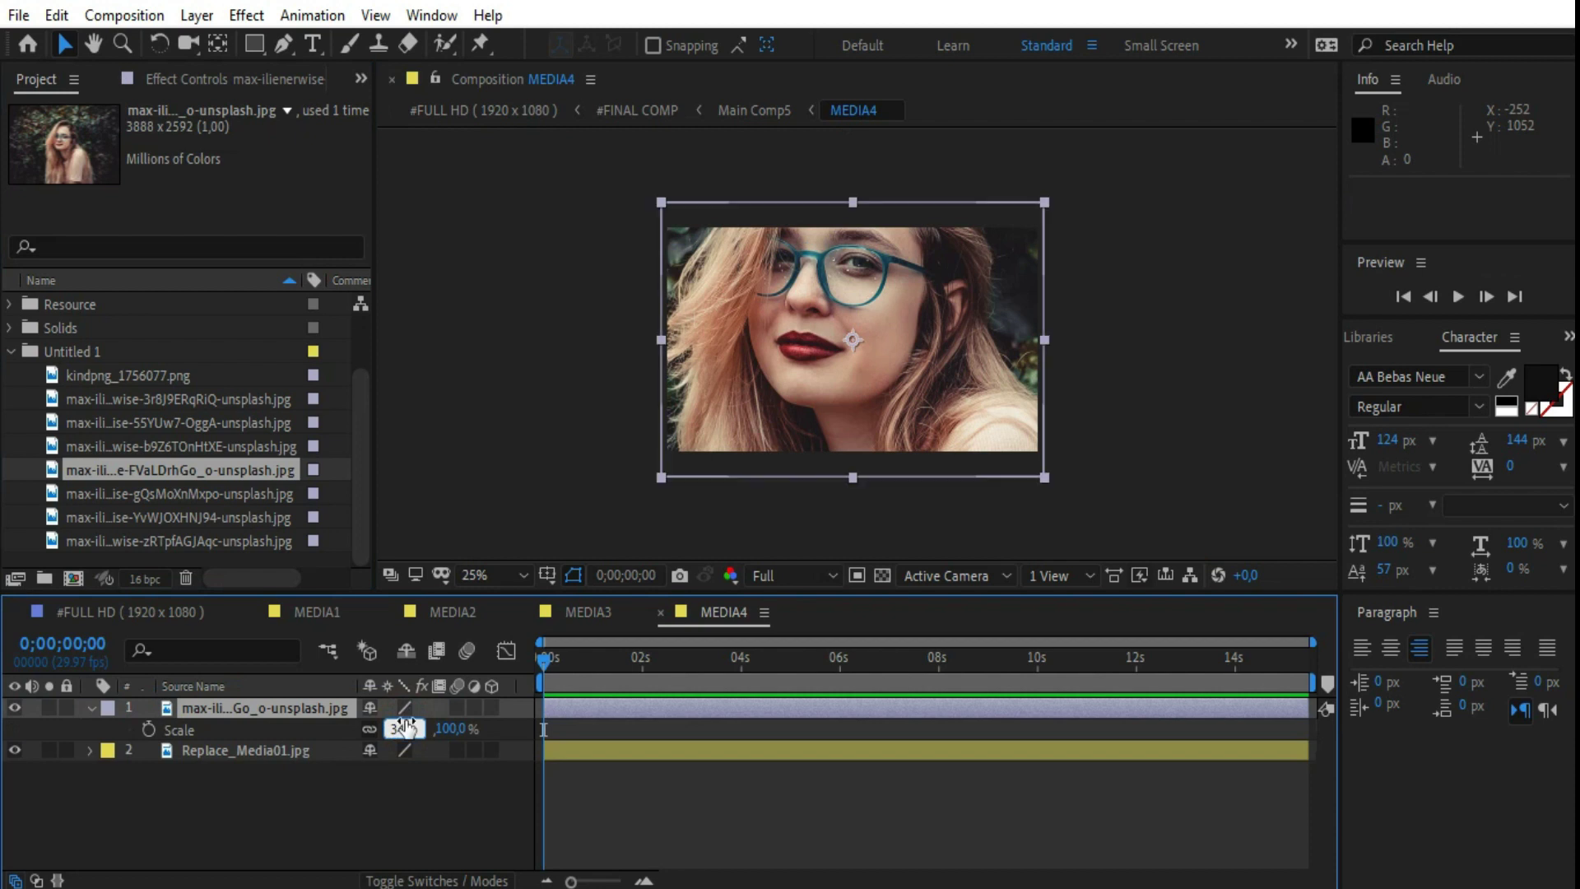
Add the woman-on-wooden-bridge photo to MEDIA3 at 34% and raise it slightly.
click(661, 613)
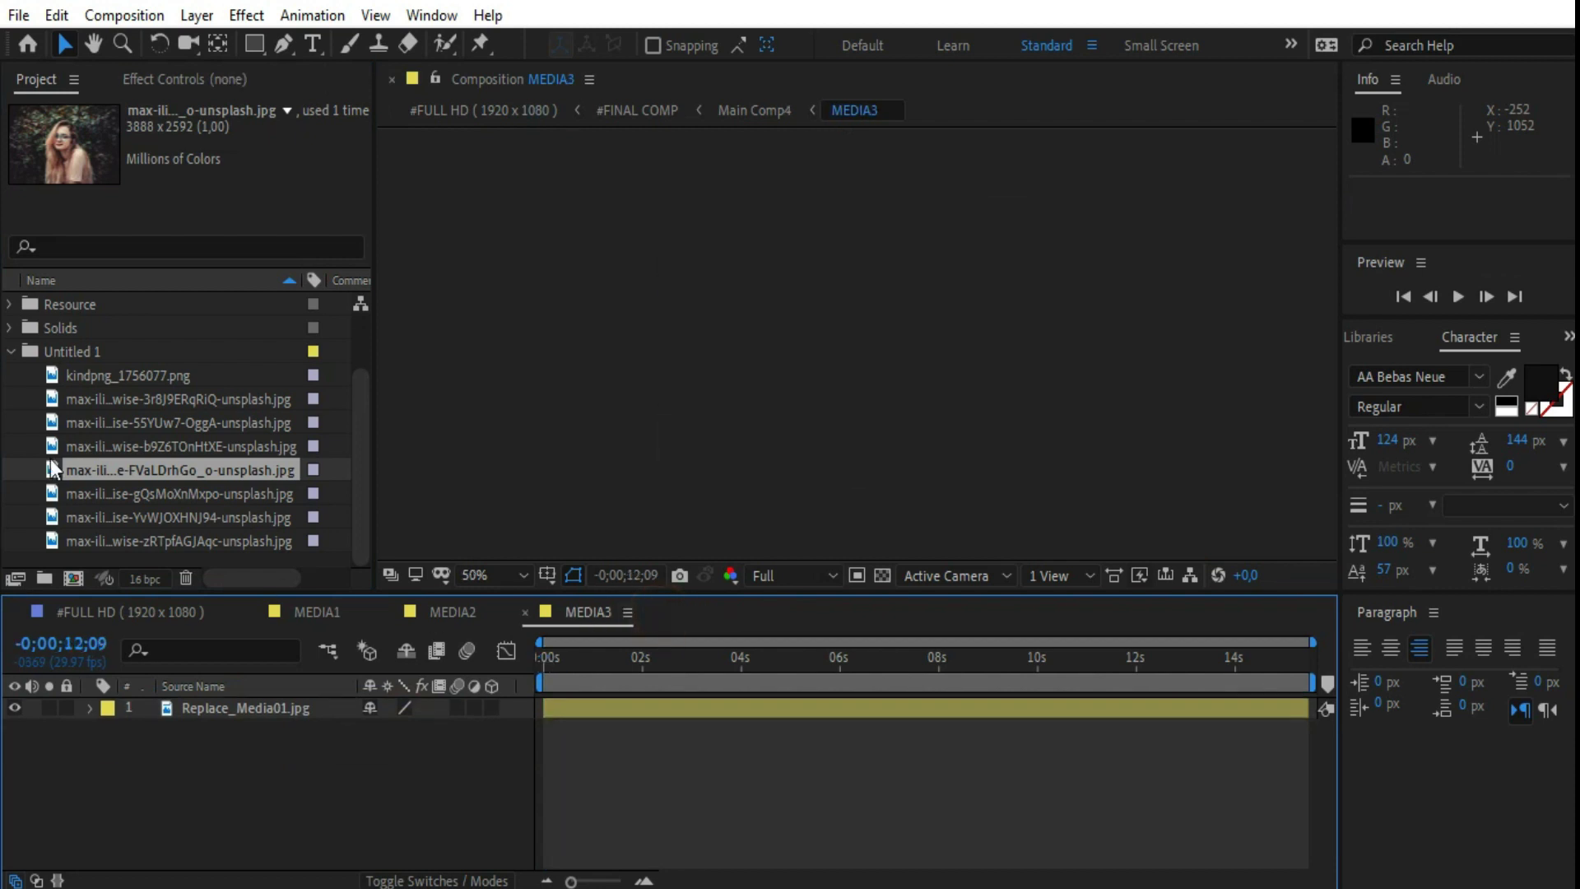
drag(85, 446, 219, 716)
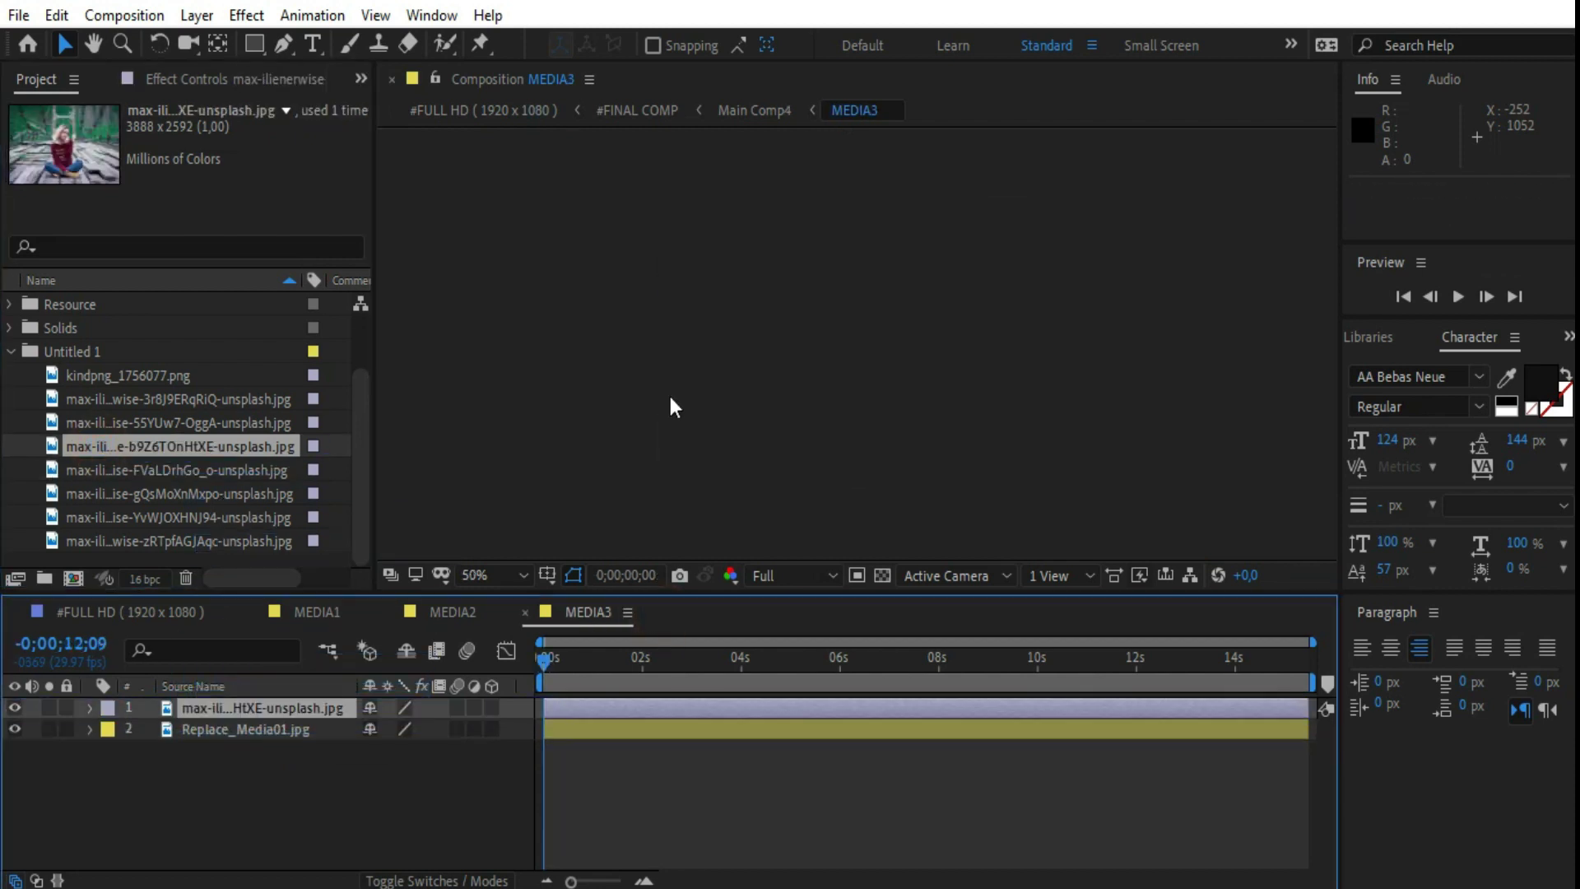
key(s)
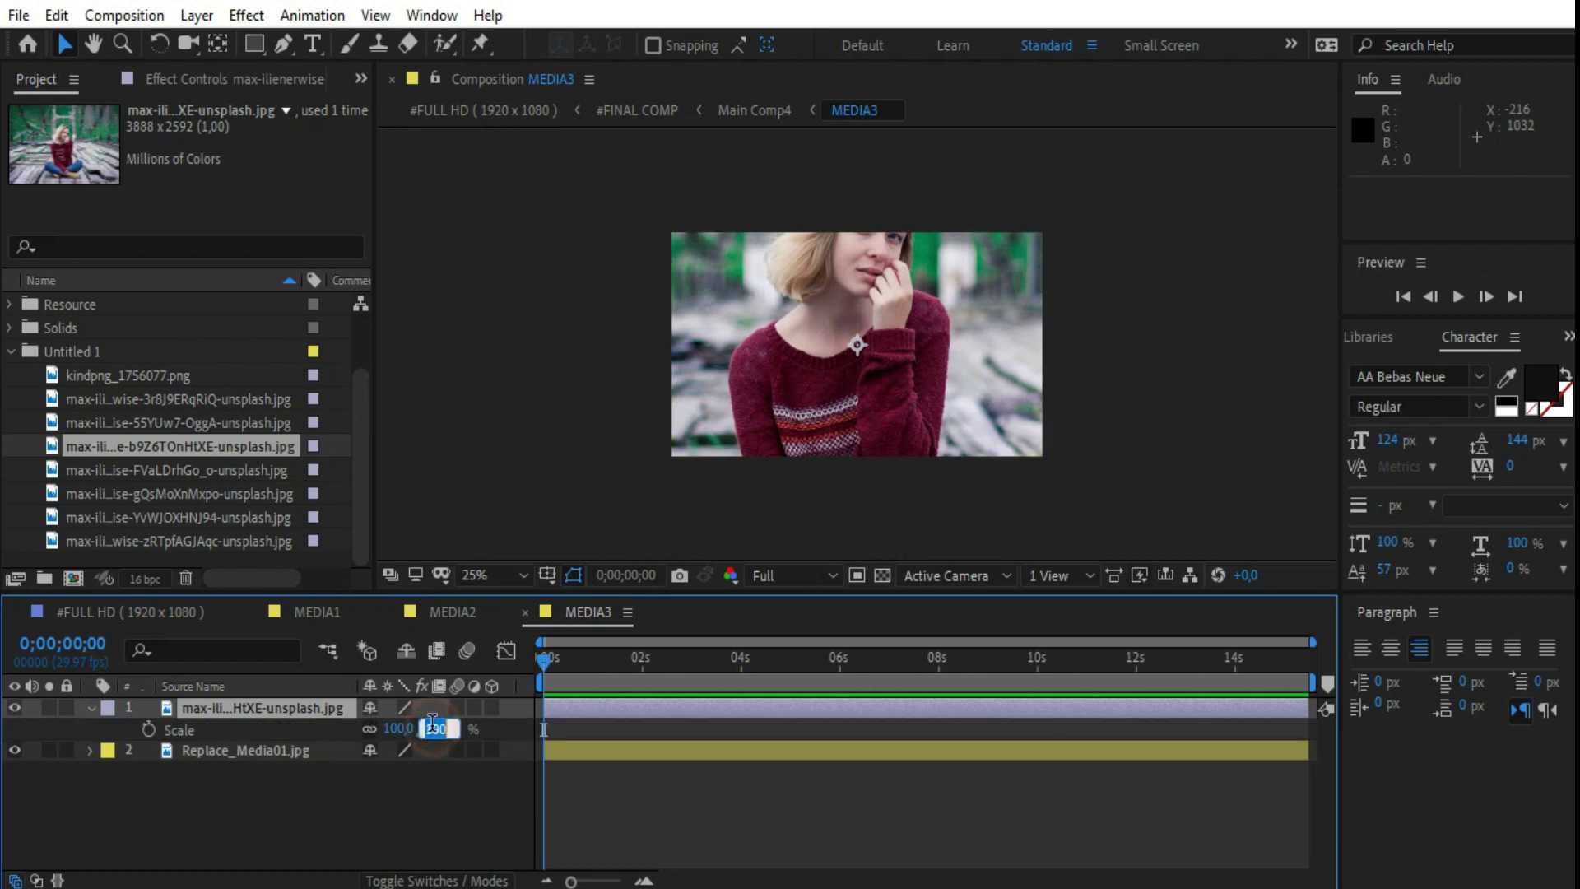
key(Return)
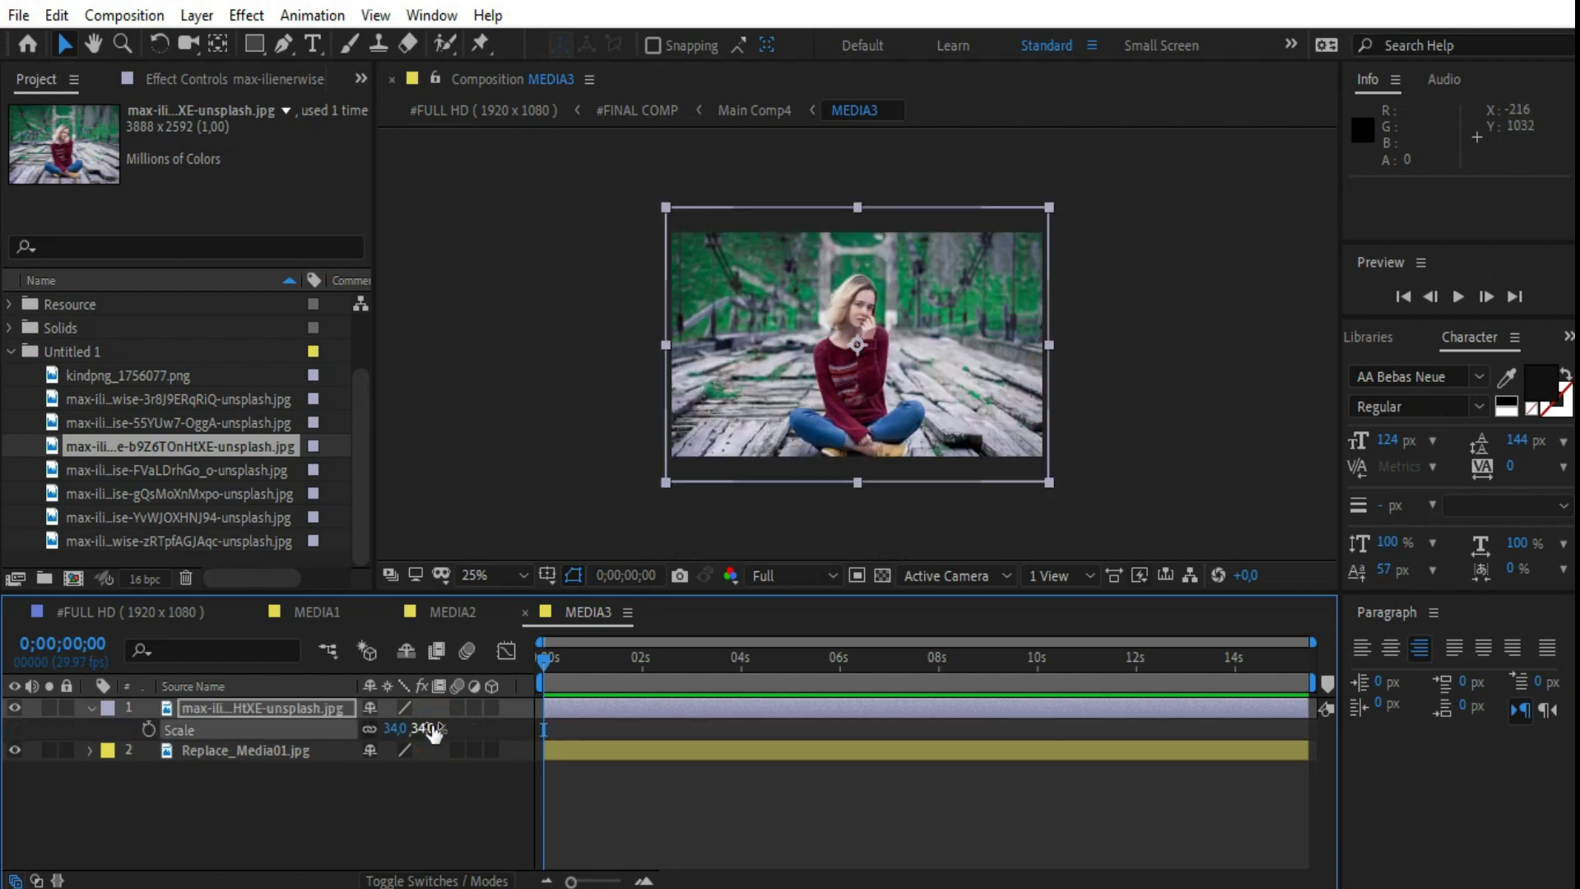
key(p)
drag(414, 728, 321, 768)
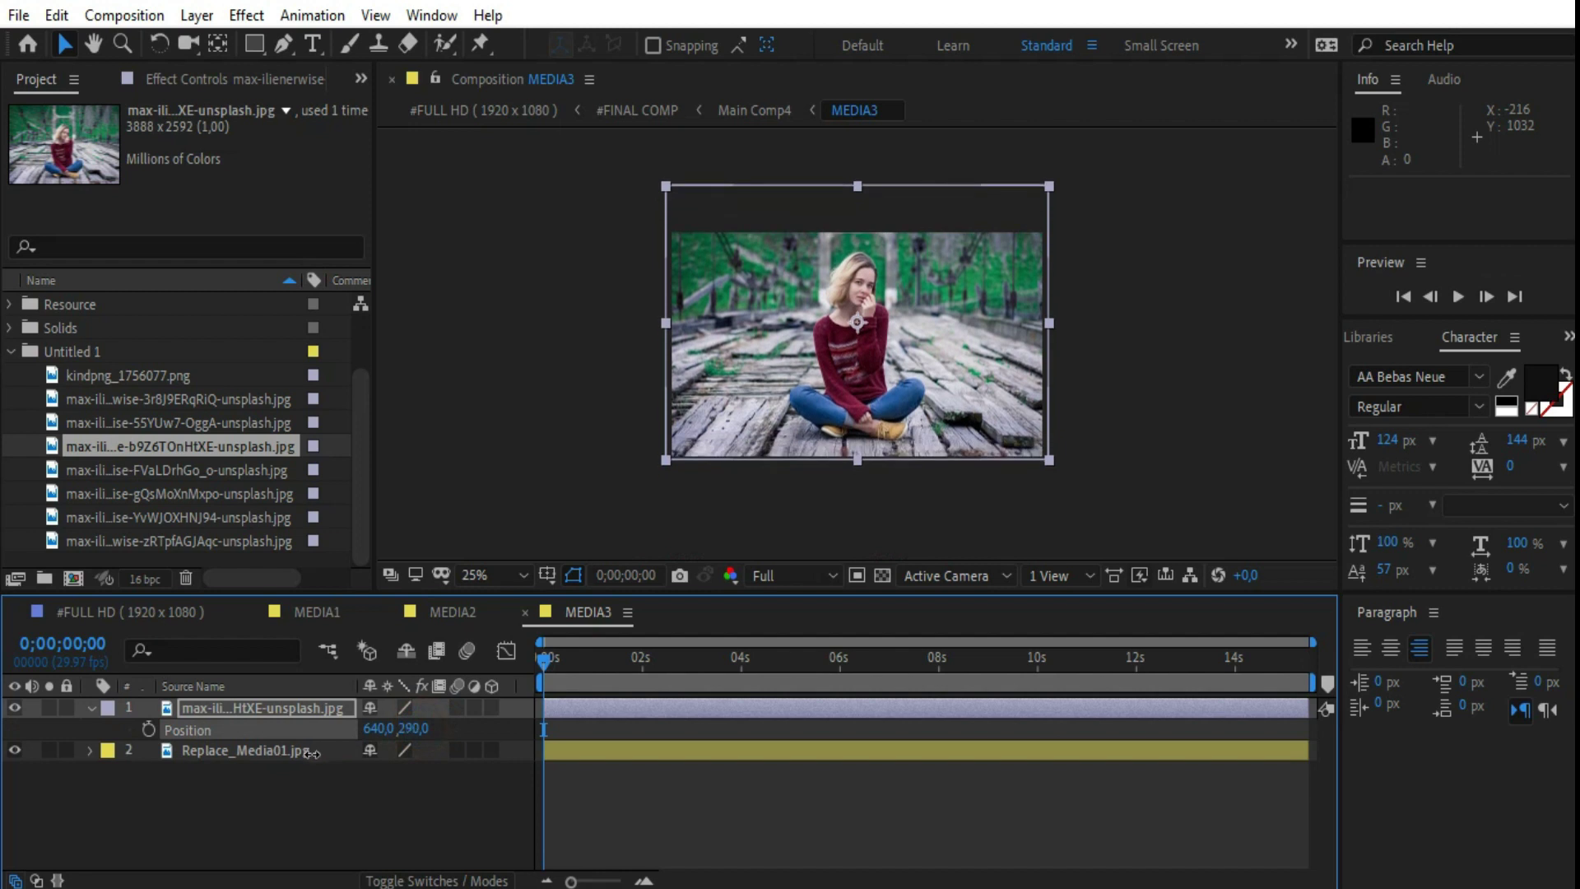
Add the blonde woman in glasses photo to MEDIA2 at 34% scale.
click(525, 616)
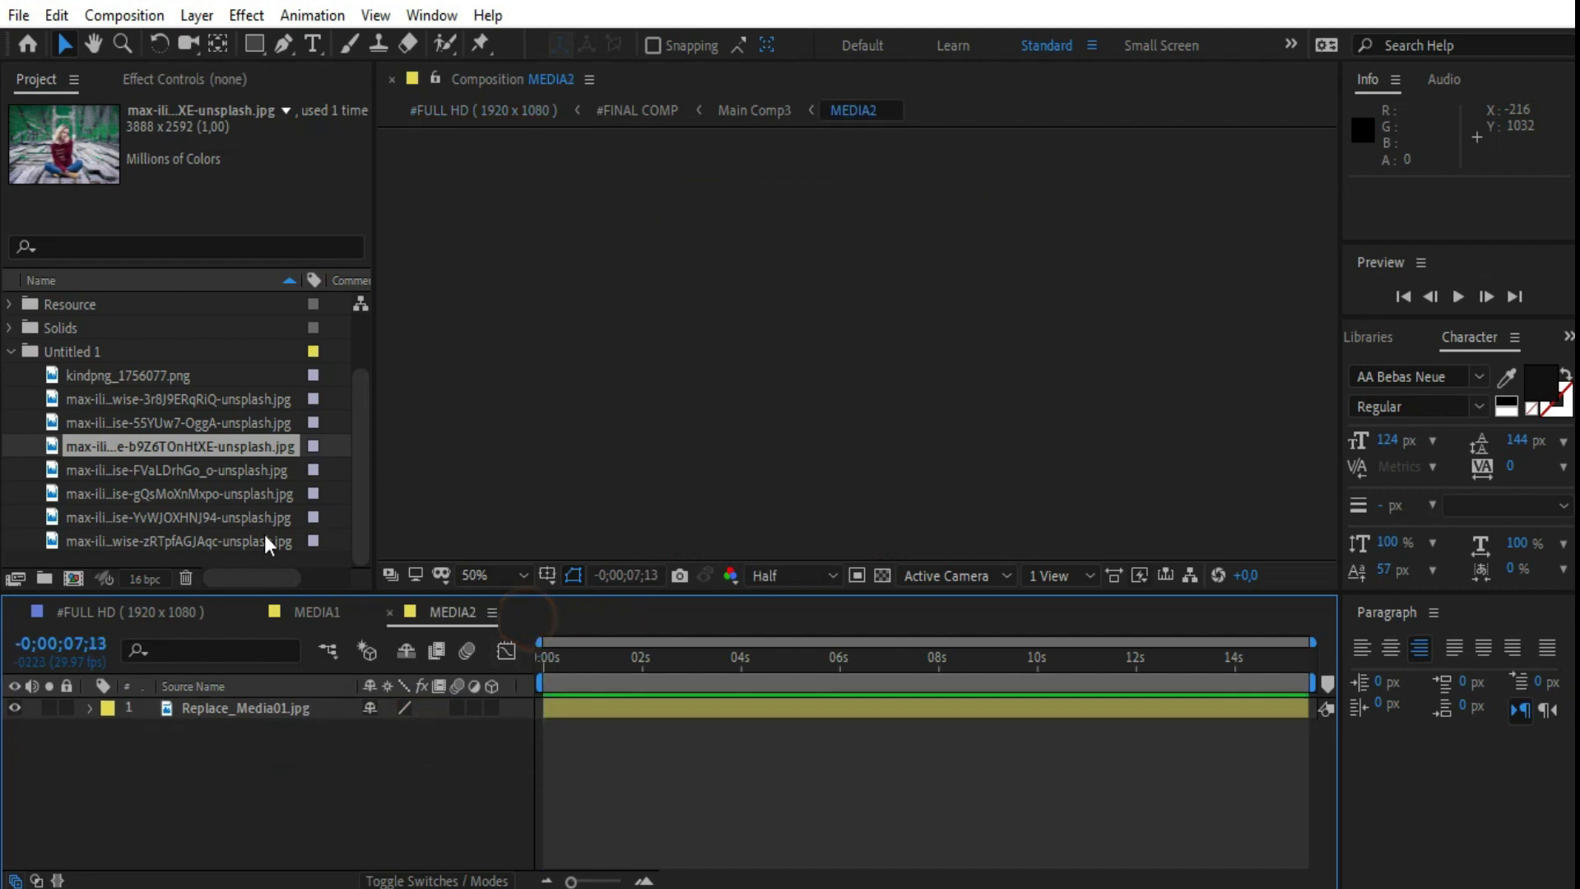
drag(157, 424, 740, 377)
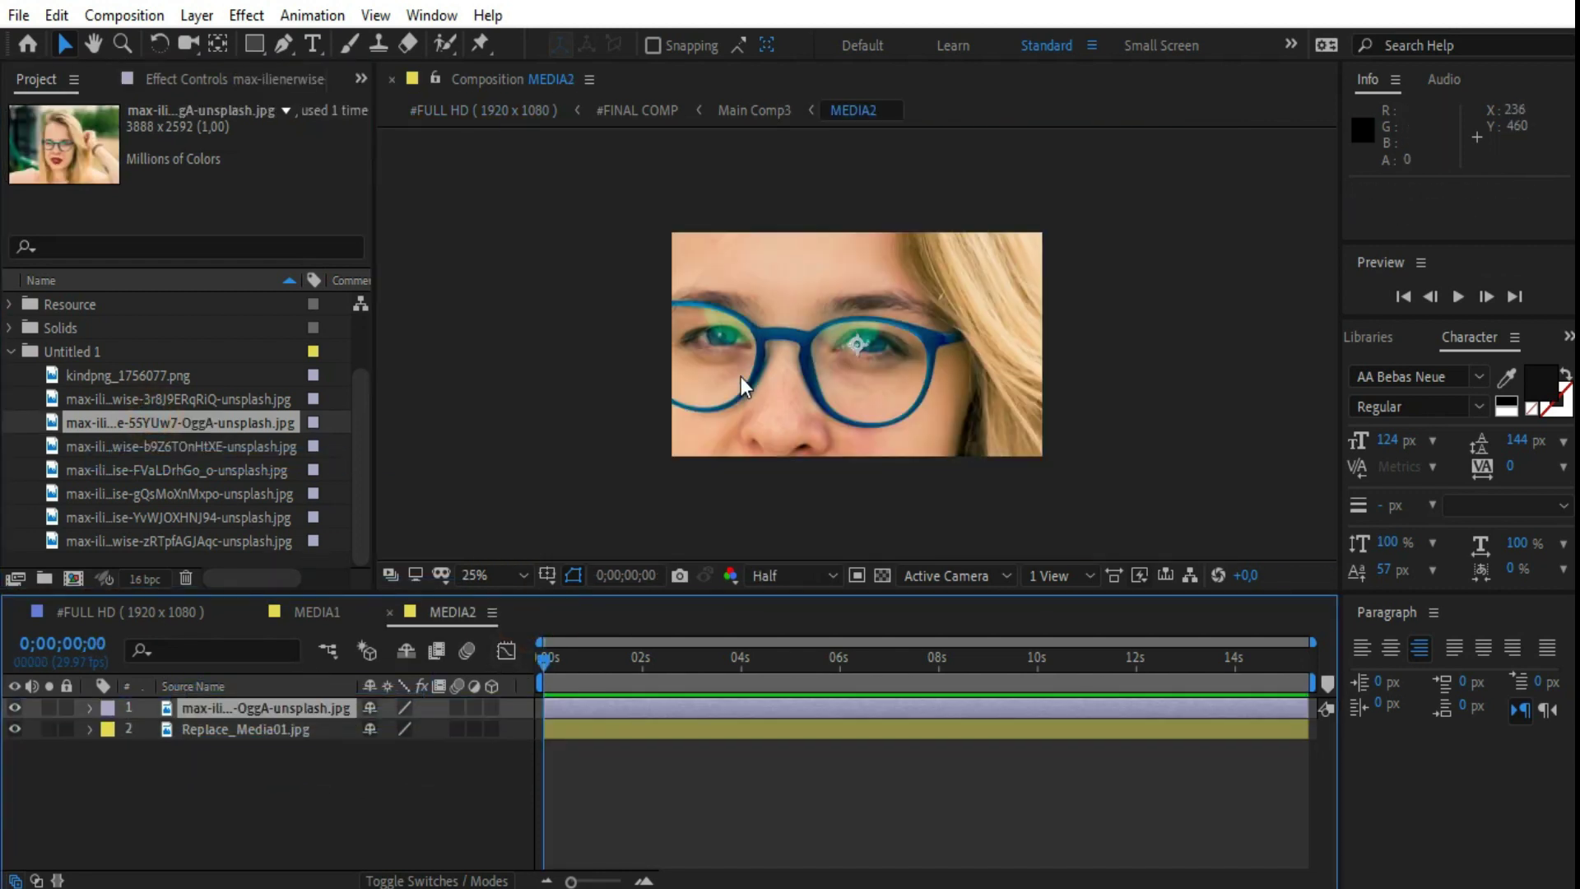
key(s)
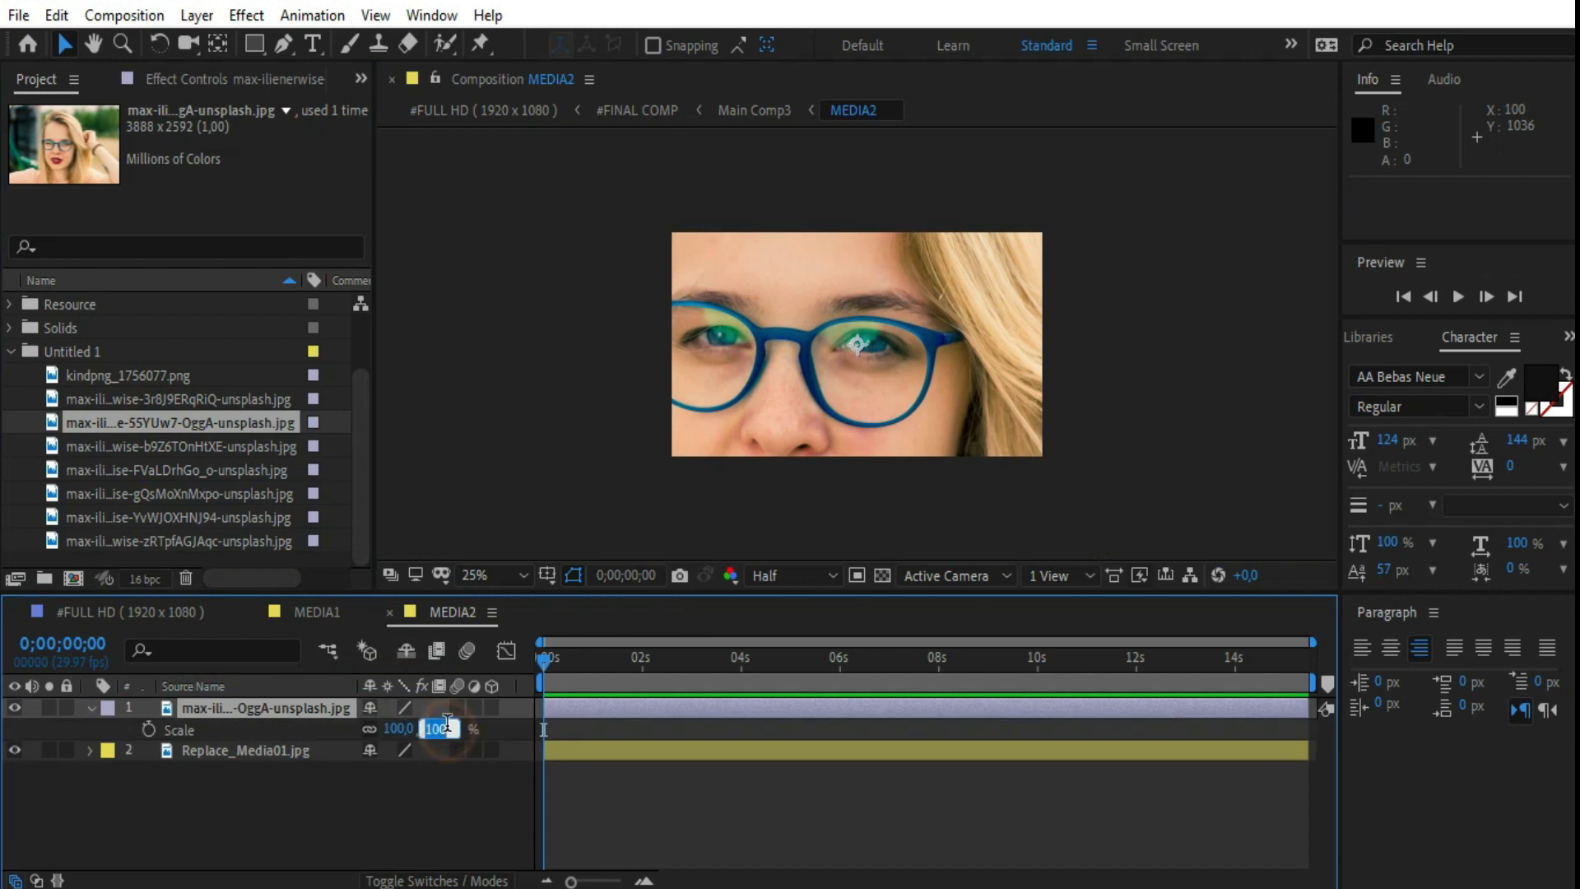
text(34)
key(Return)
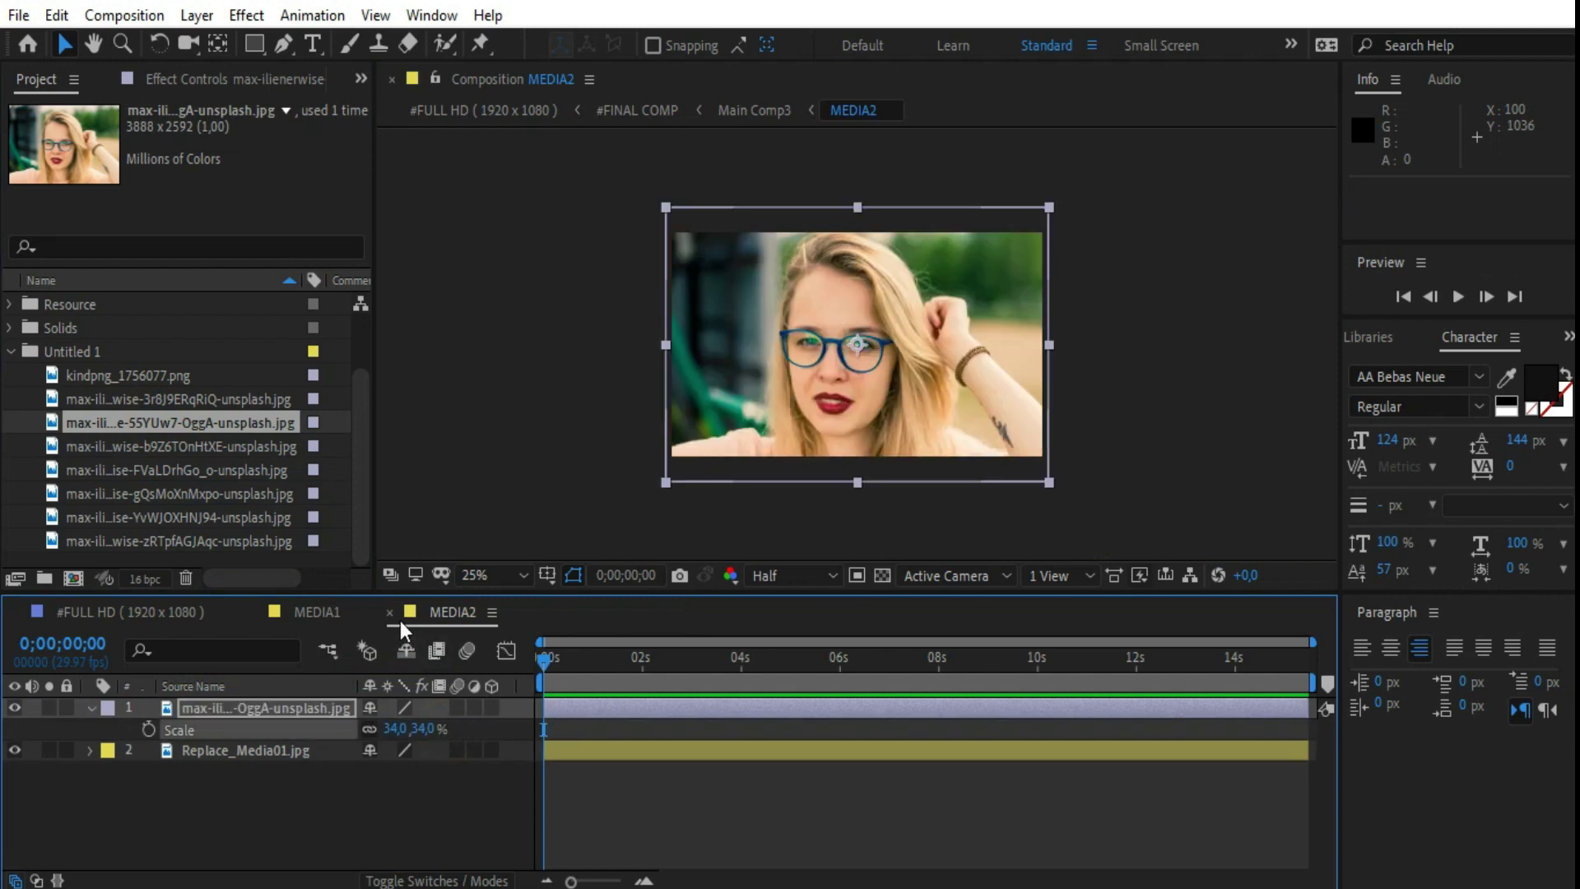
Add the woman among green leaves photo to MEDIA1 at 34% scale.
click(388, 614)
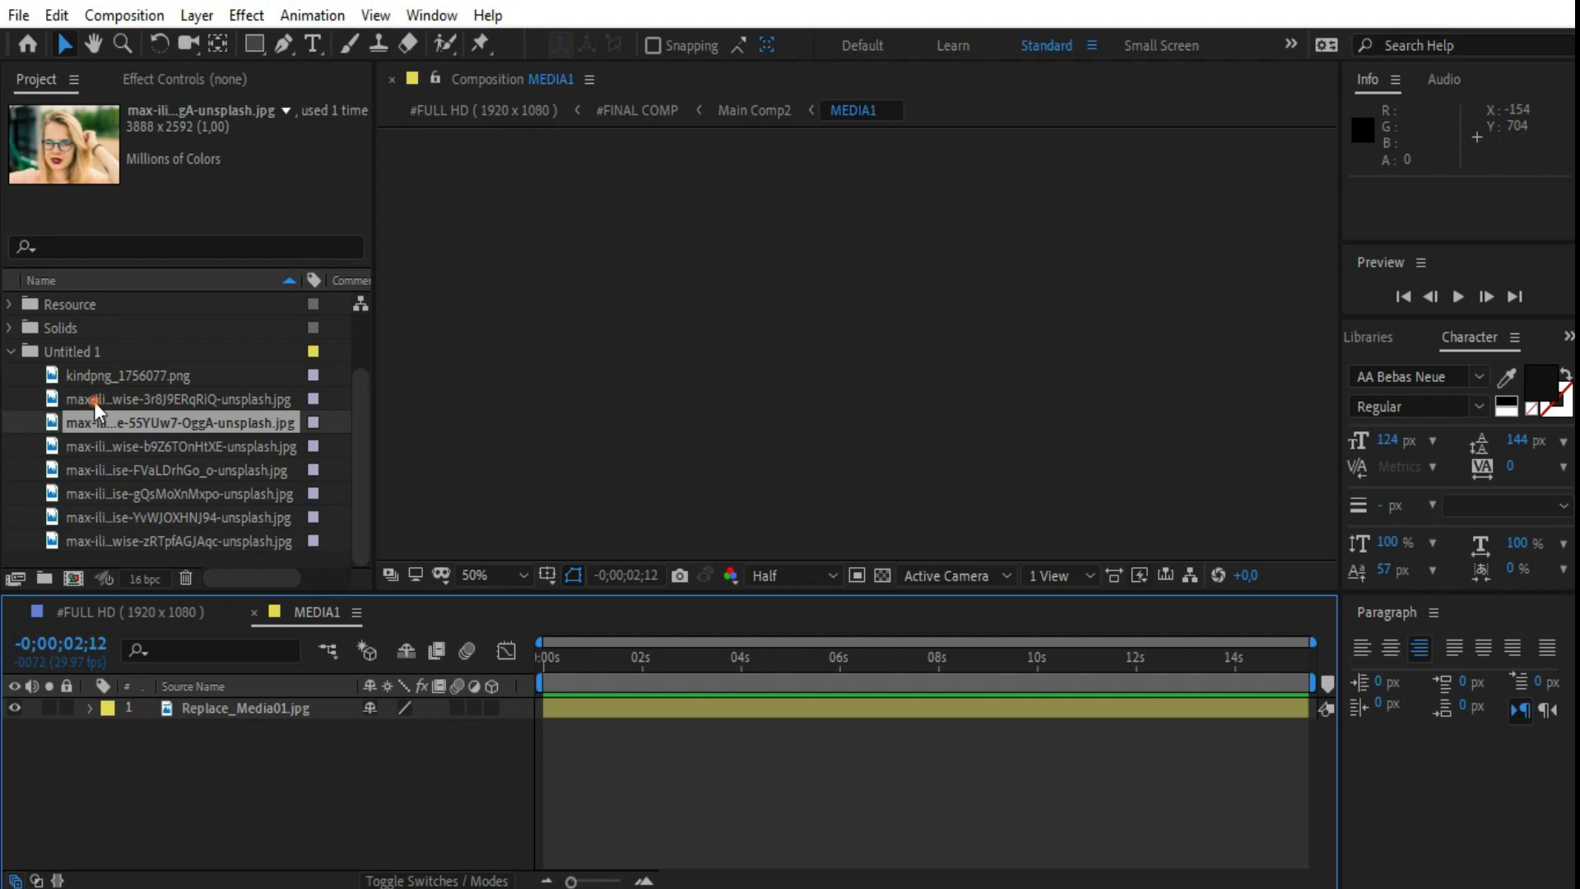
drag(94, 403, 247, 722)
key(comma)
key(s)
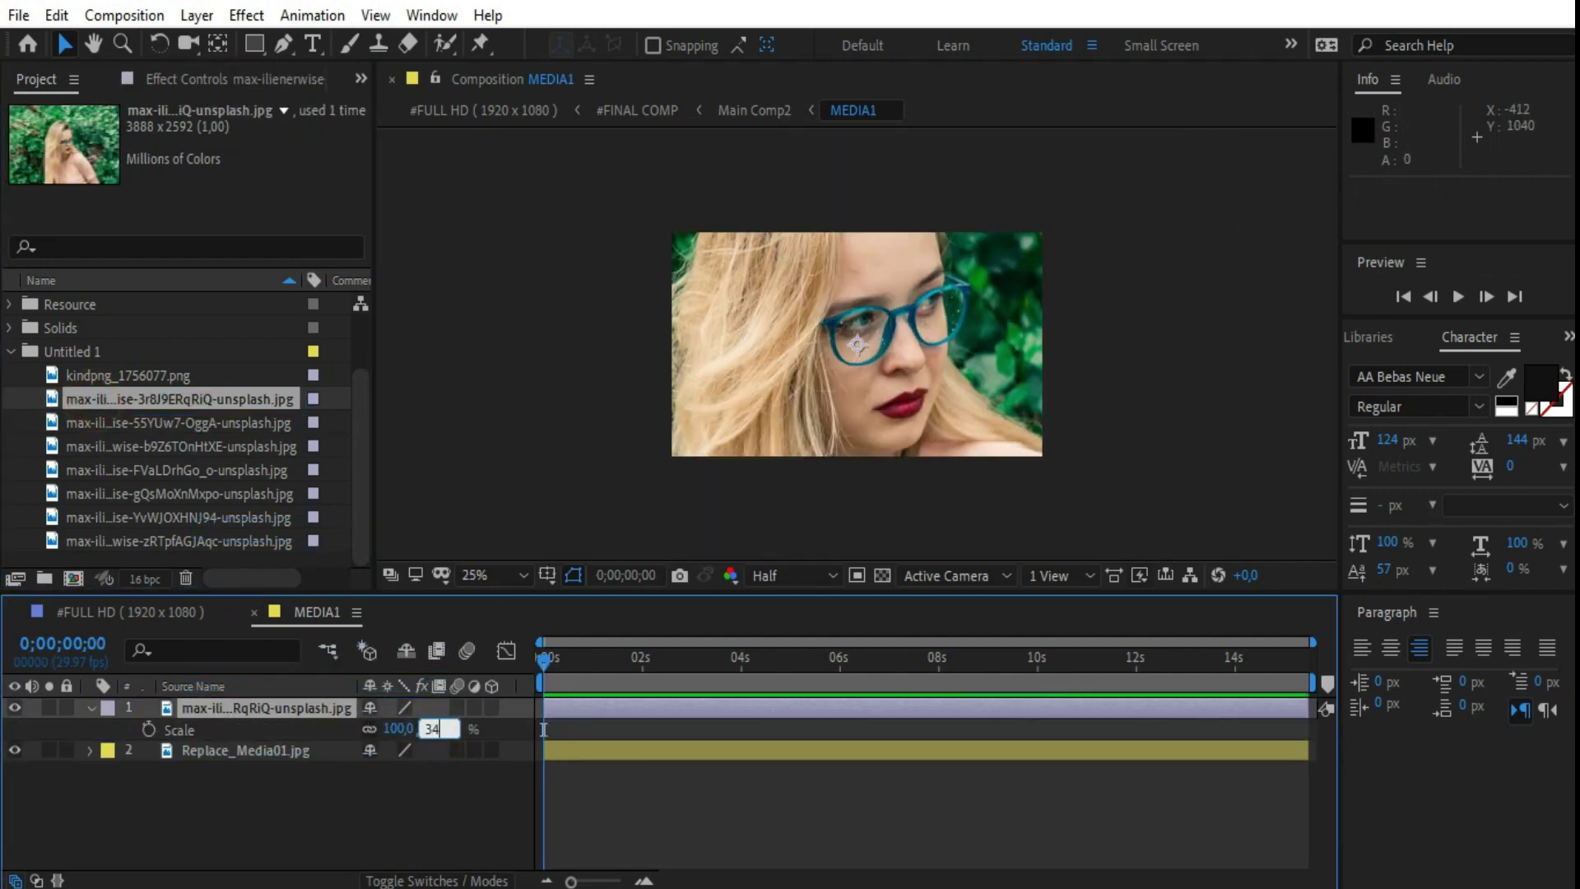
key(Return)
Close MEDIA1, preview #FULL HD around 10 seconds, and collapse Untitled 1.
click(255, 614)
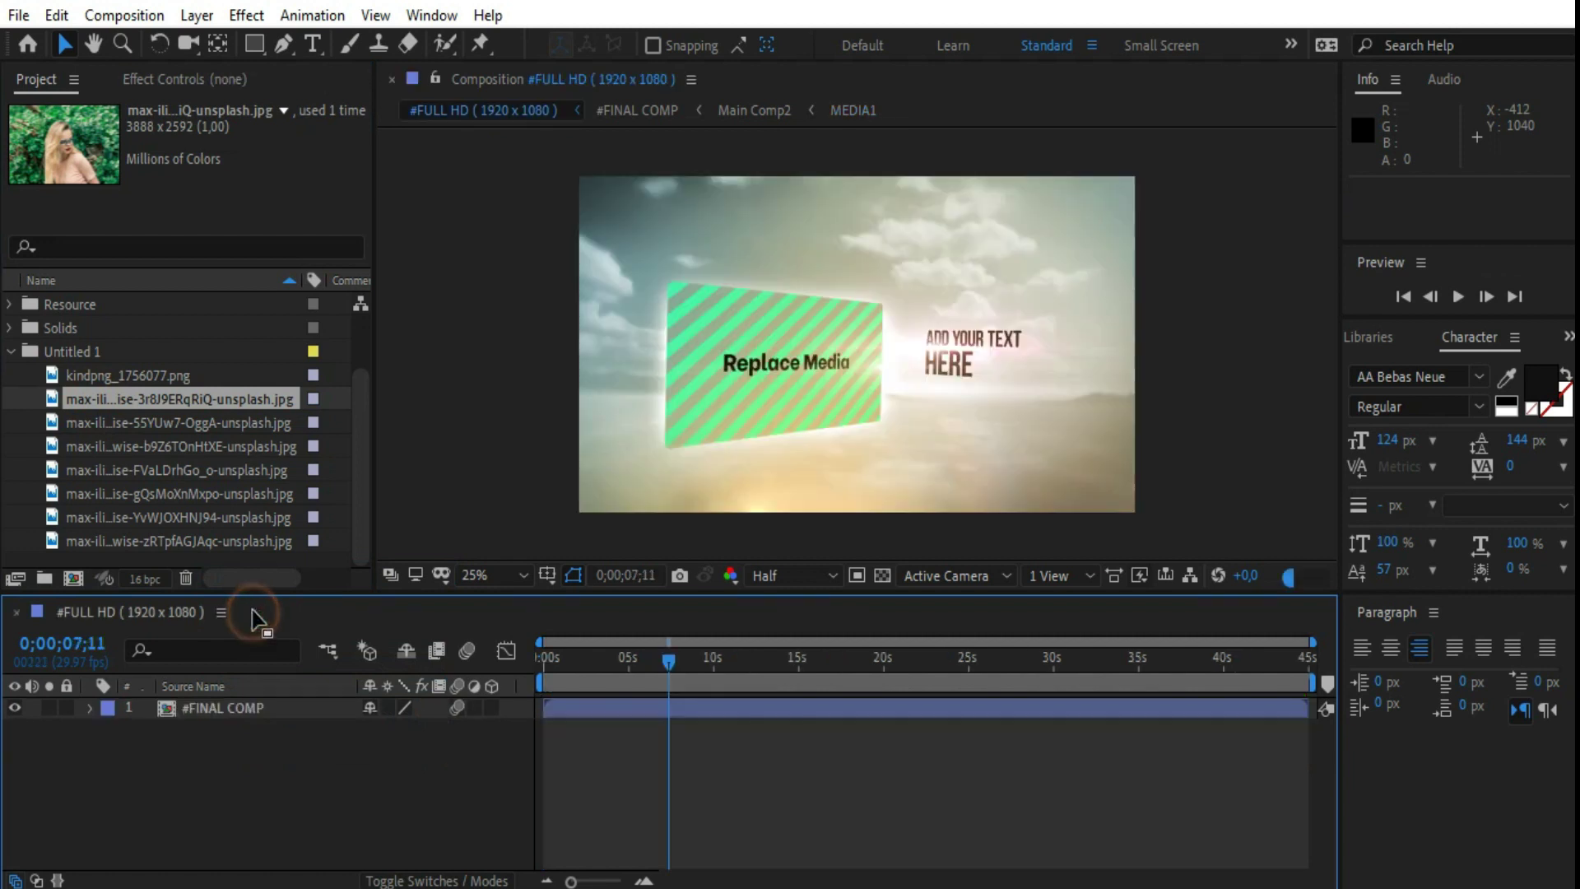
click(721, 658)
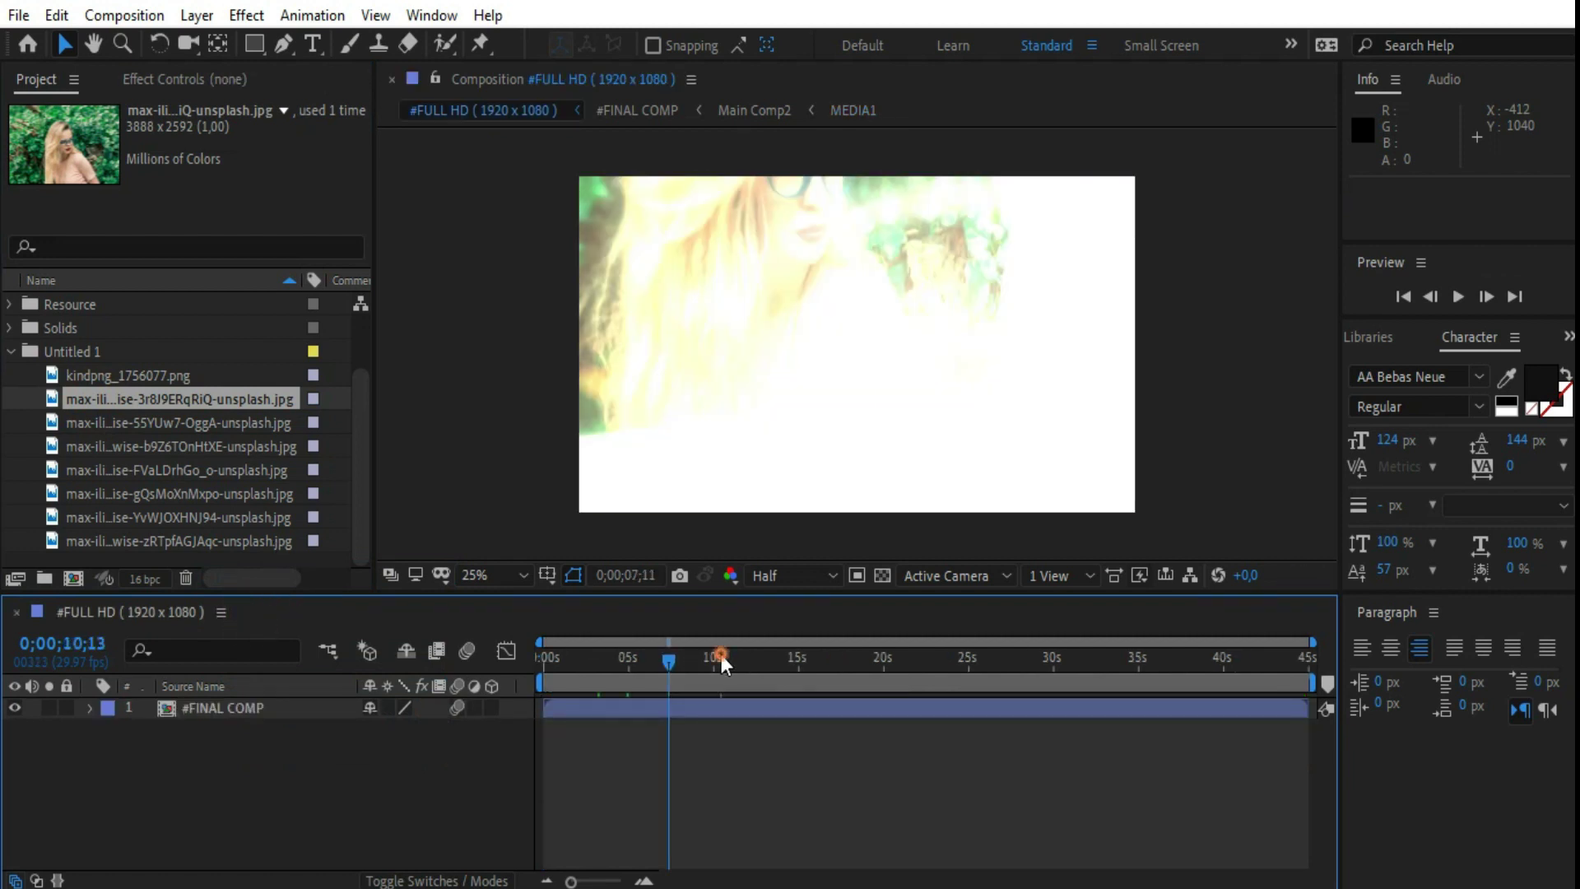
click(11, 352)
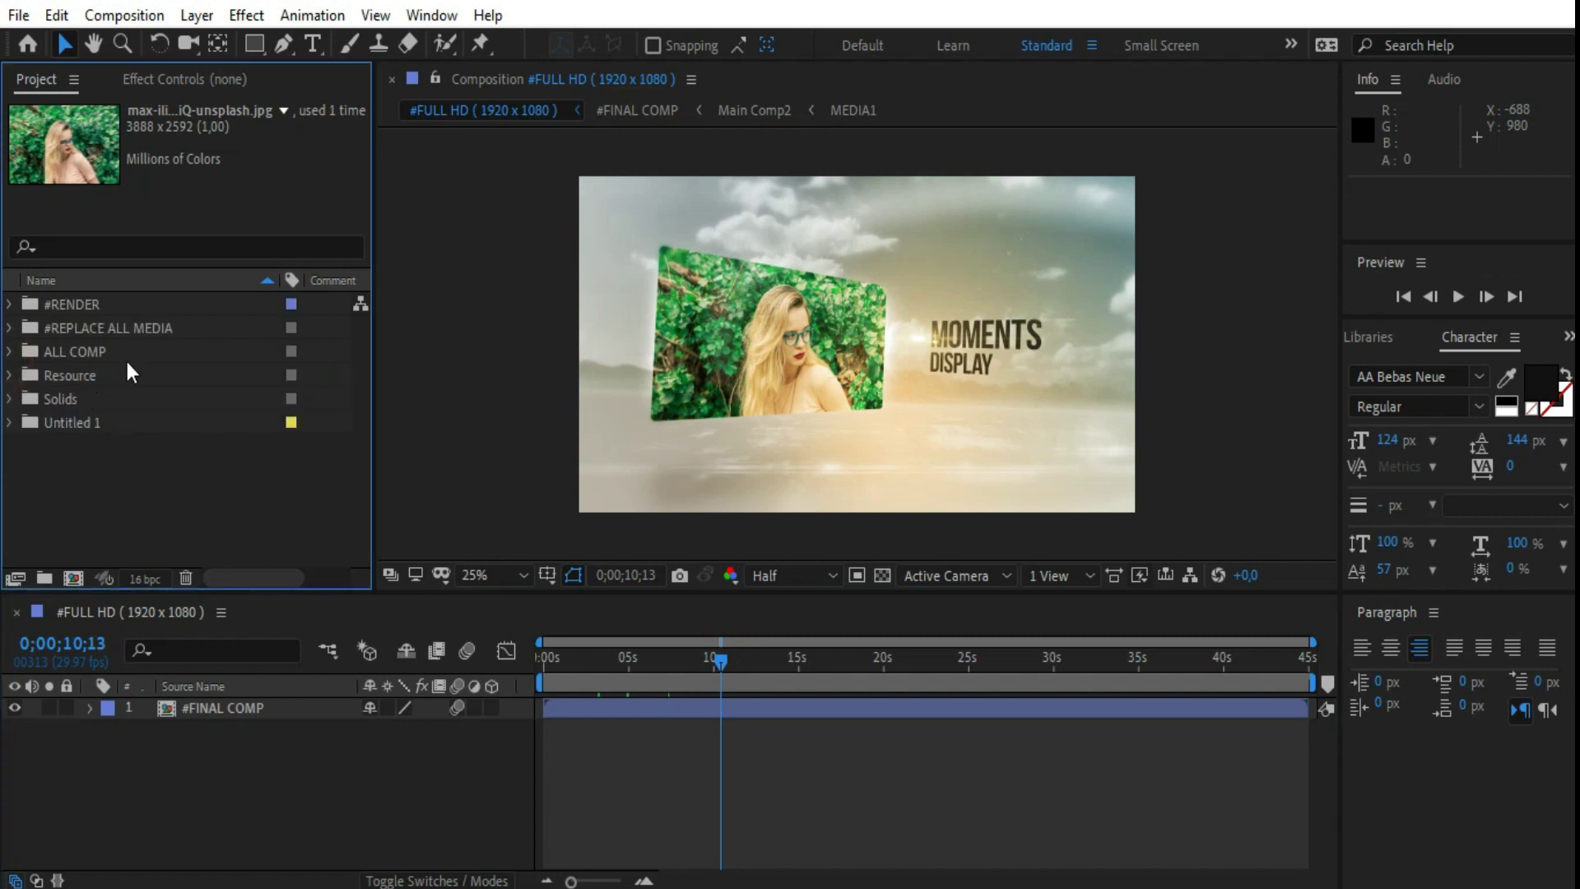
Open the TEXT3 composition from #REPLACE ALL MEDIA > 02.TEXT.
click(130, 328)
click(10, 328)
click(93, 374)
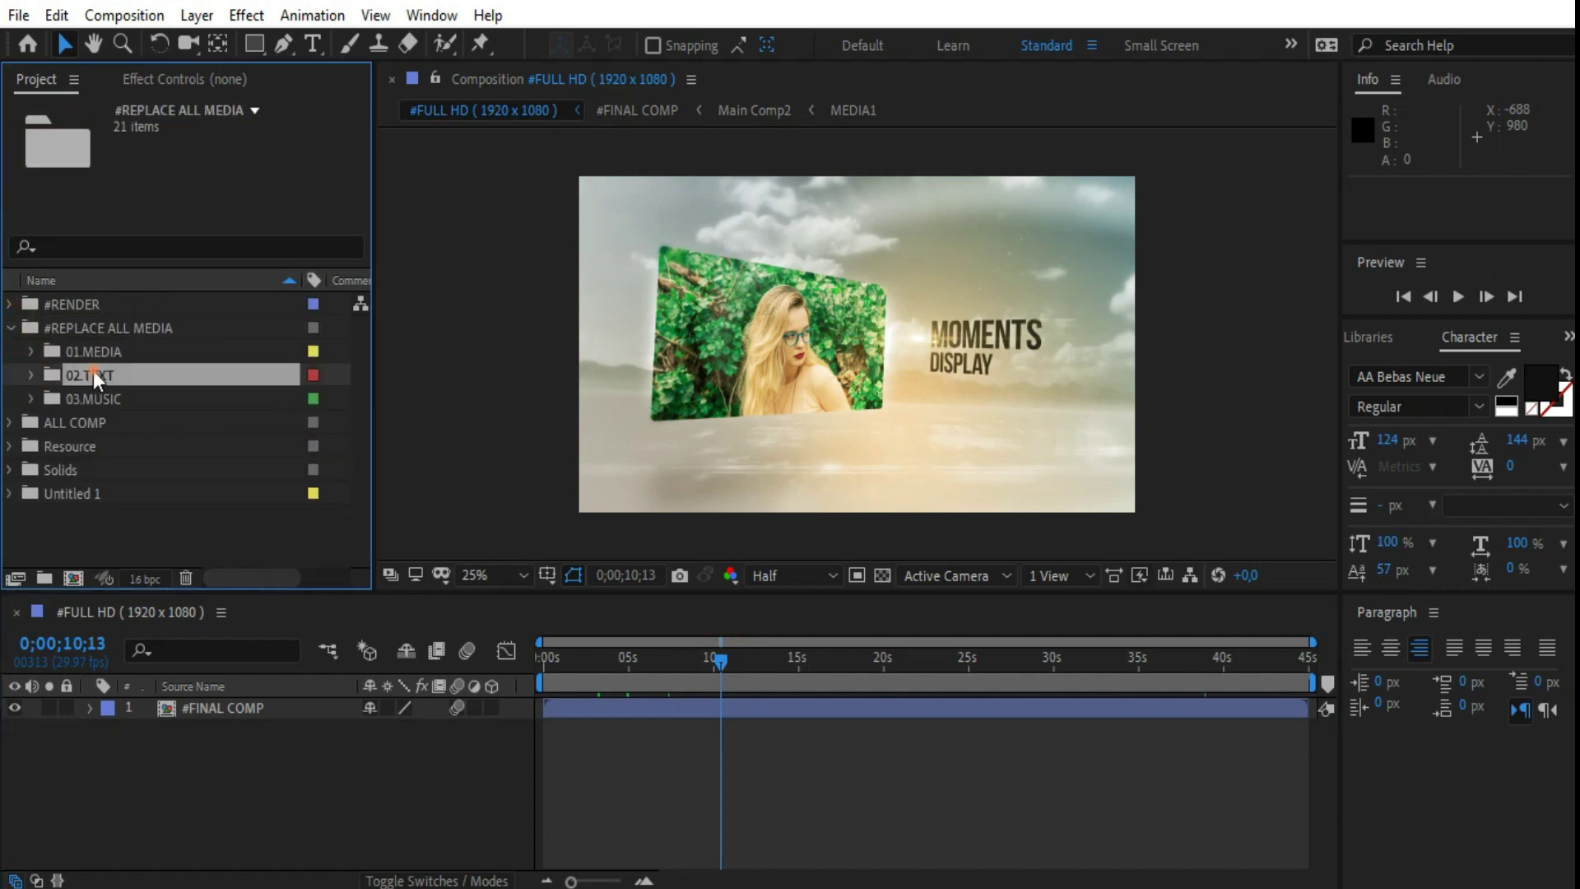
click(28, 377)
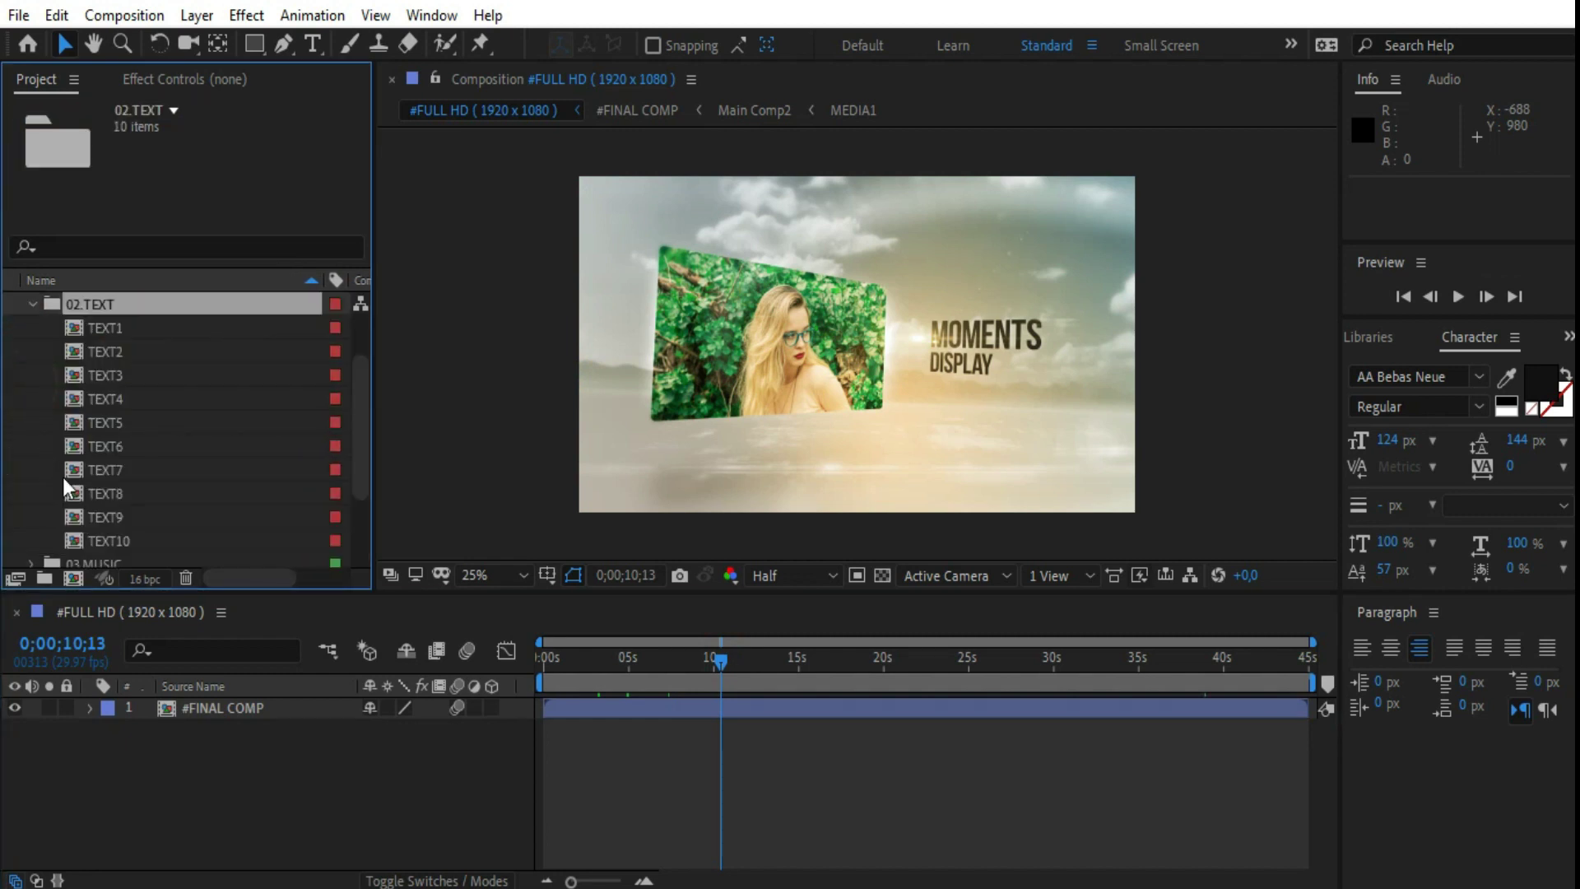
click(173, 329)
click(173, 349)
click(161, 375)
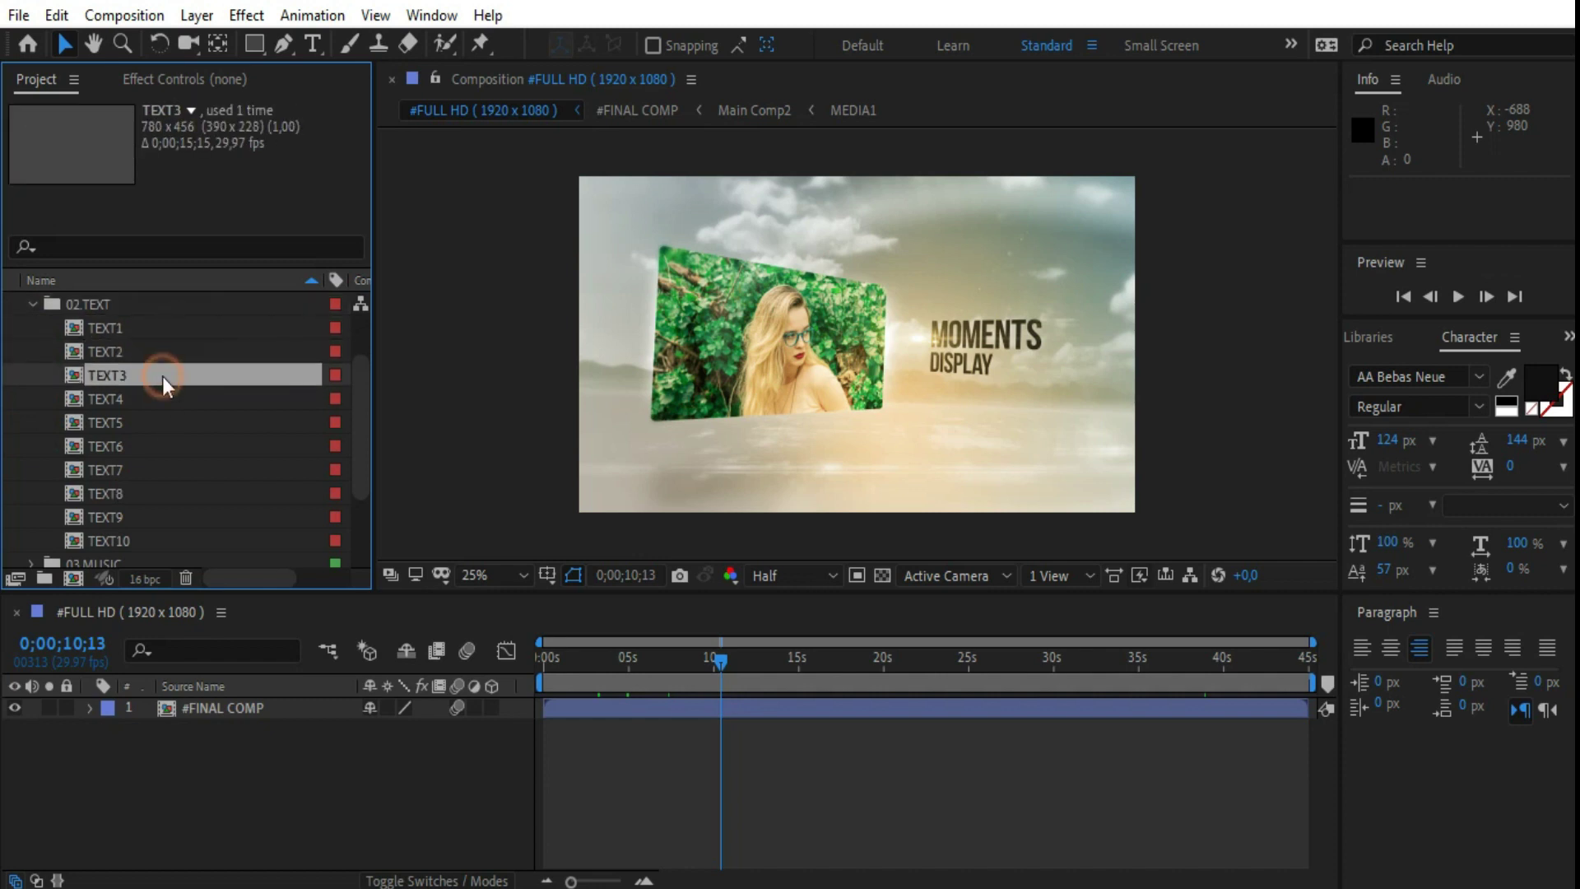
double_click(161, 376)
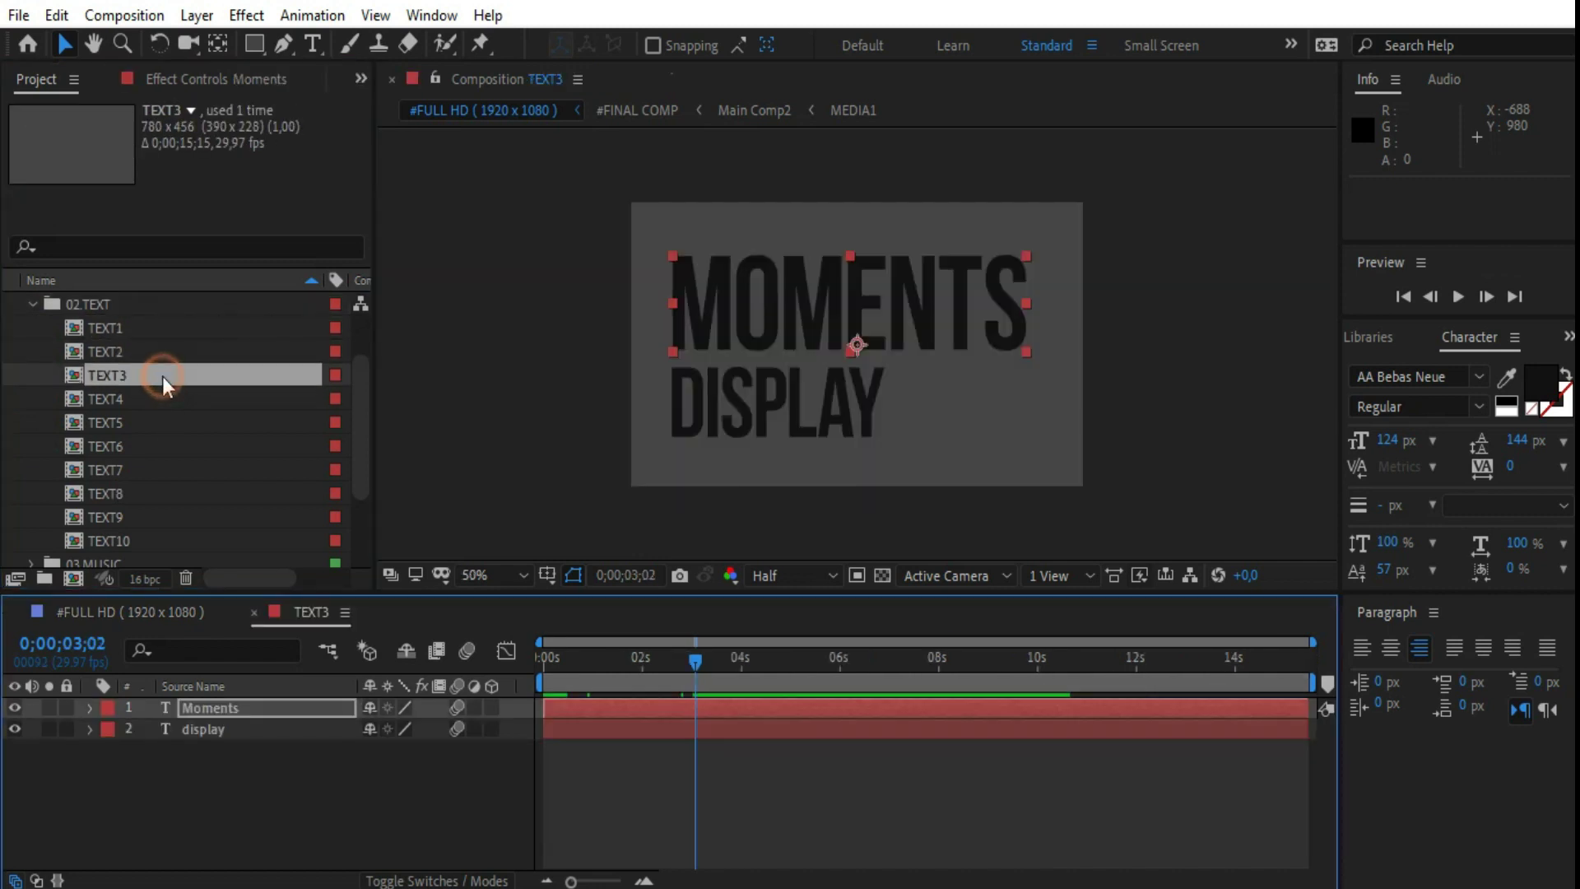
Inspect TEXT3's Moments and display text layers, then return to the main comp.
double_click(244, 707)
double_click(230, 729)
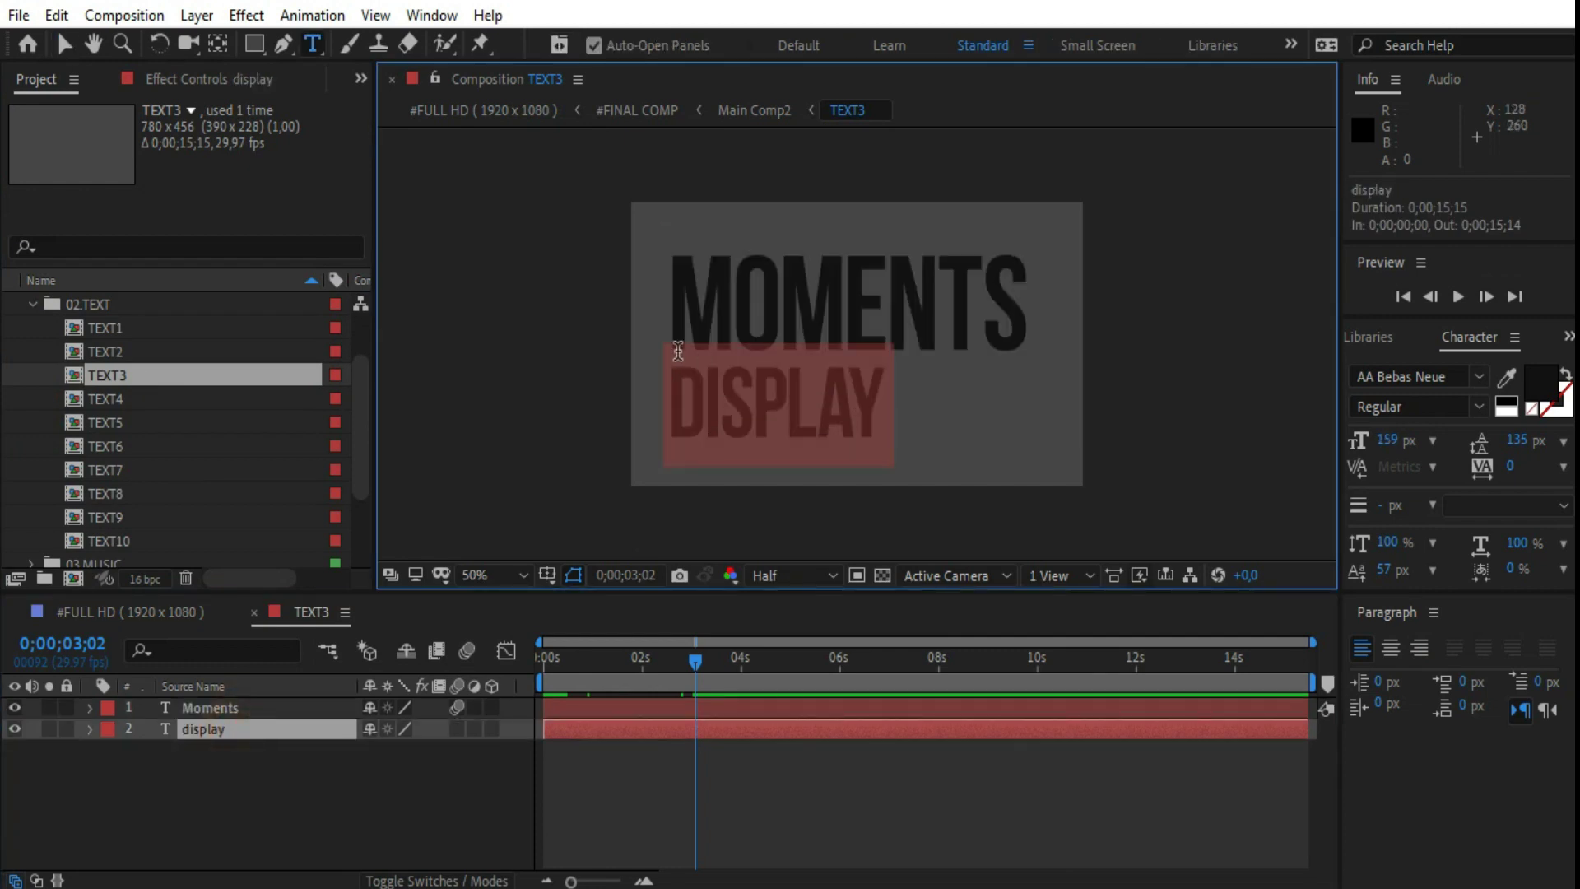
click(253, 612)
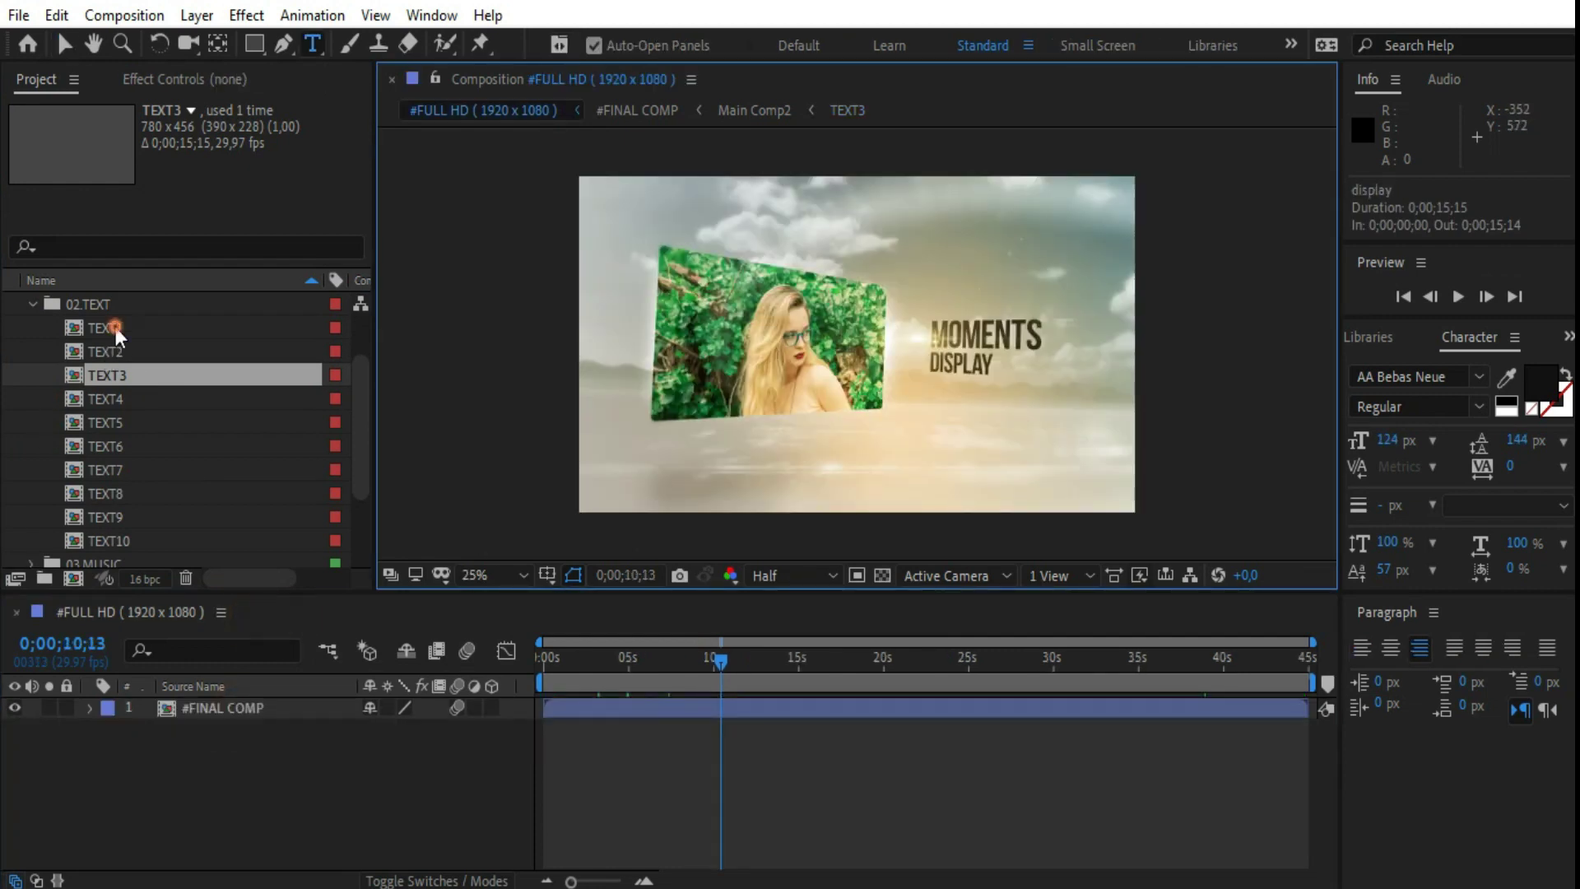
double_click(114, 329)
Place kindpng_1756077.png into TEXT1 at 59% scale and check it at 3 seconds.
scroll(141, 436, down, 3)
click(9, 544)
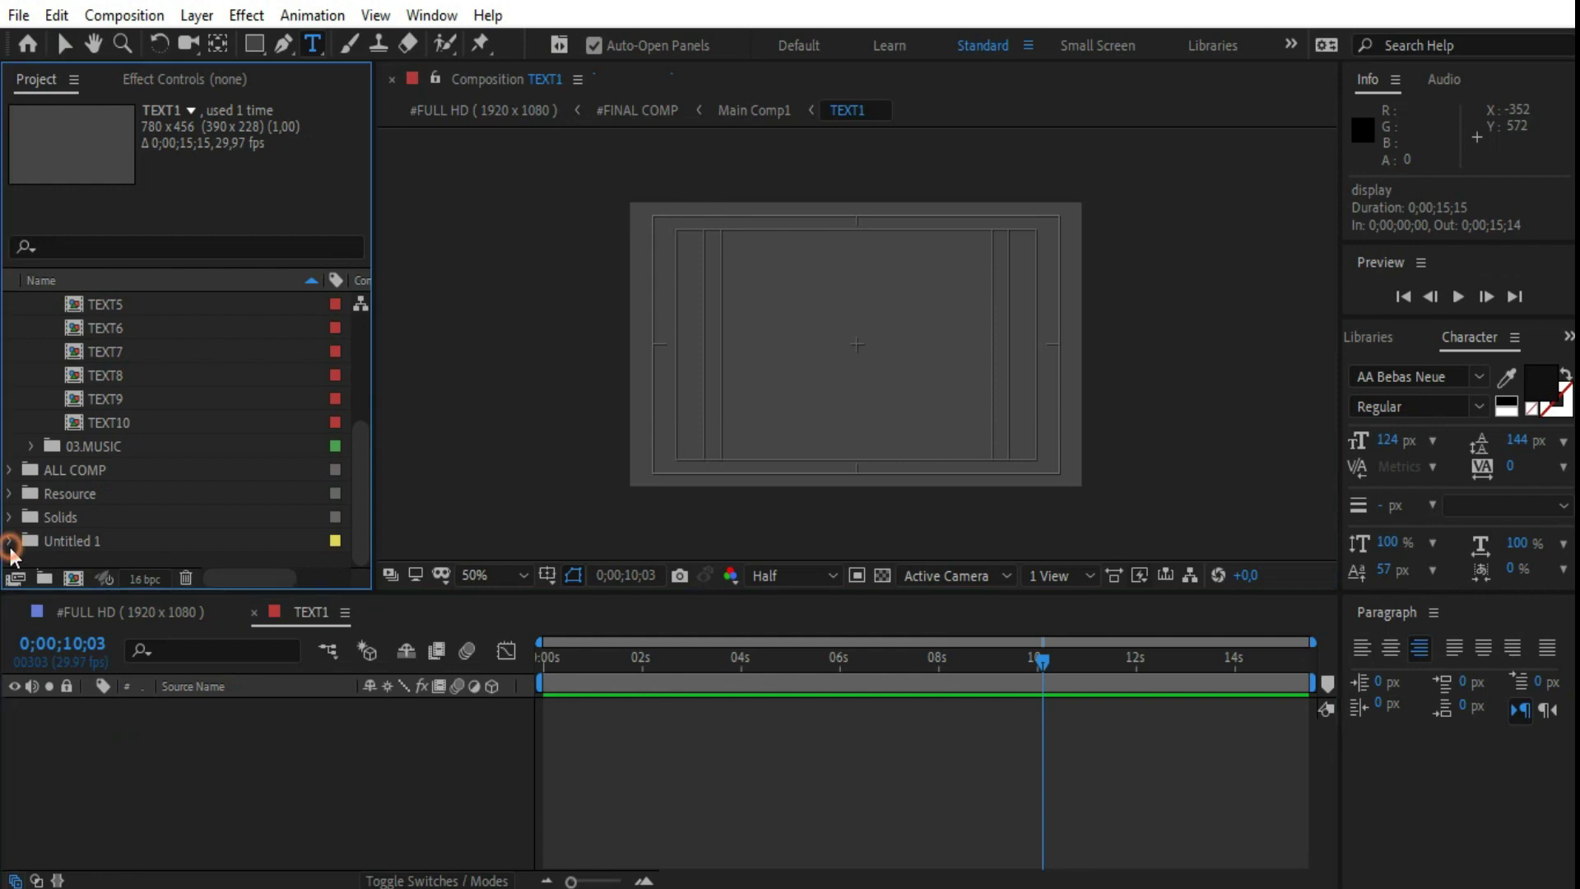
drag(96, 377, 160, 767)
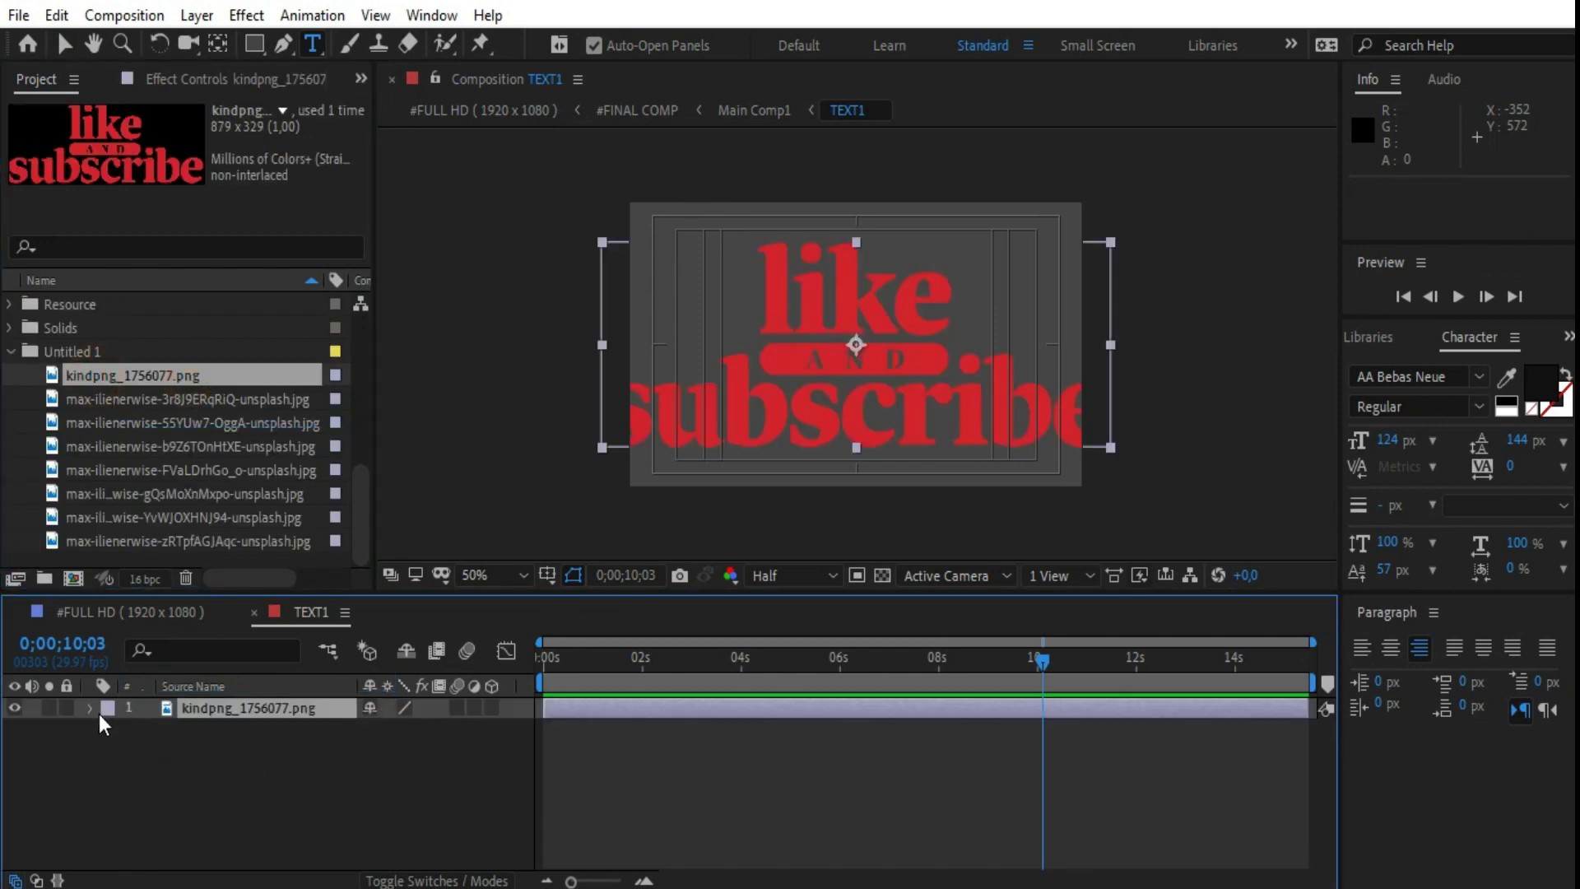
click(89, 708)
click(112, 730)
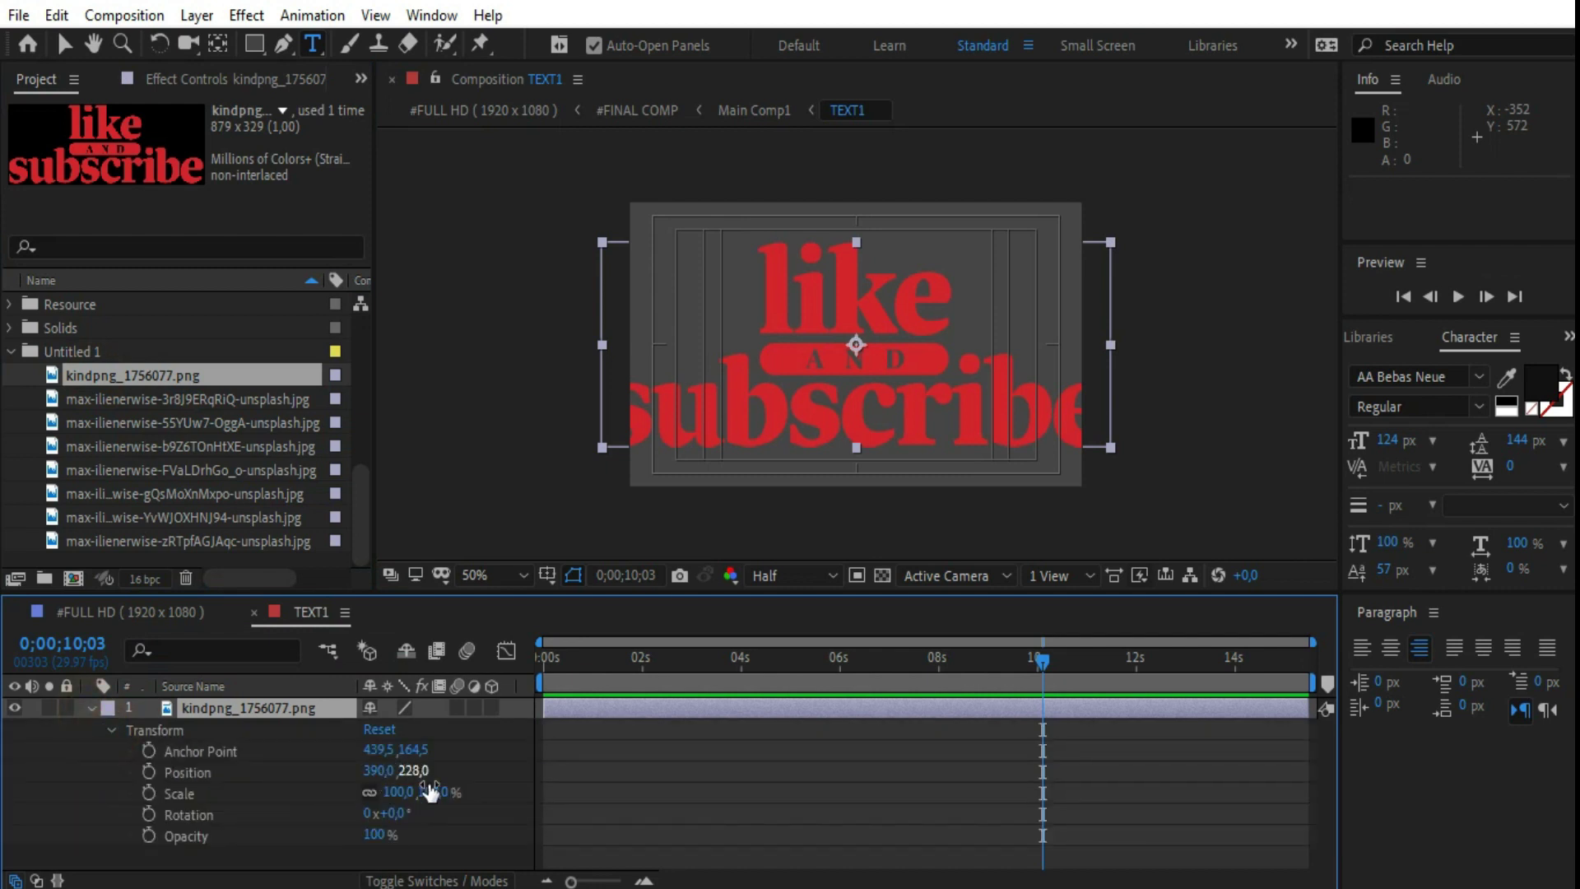
drag(428, 791, 395, 791)
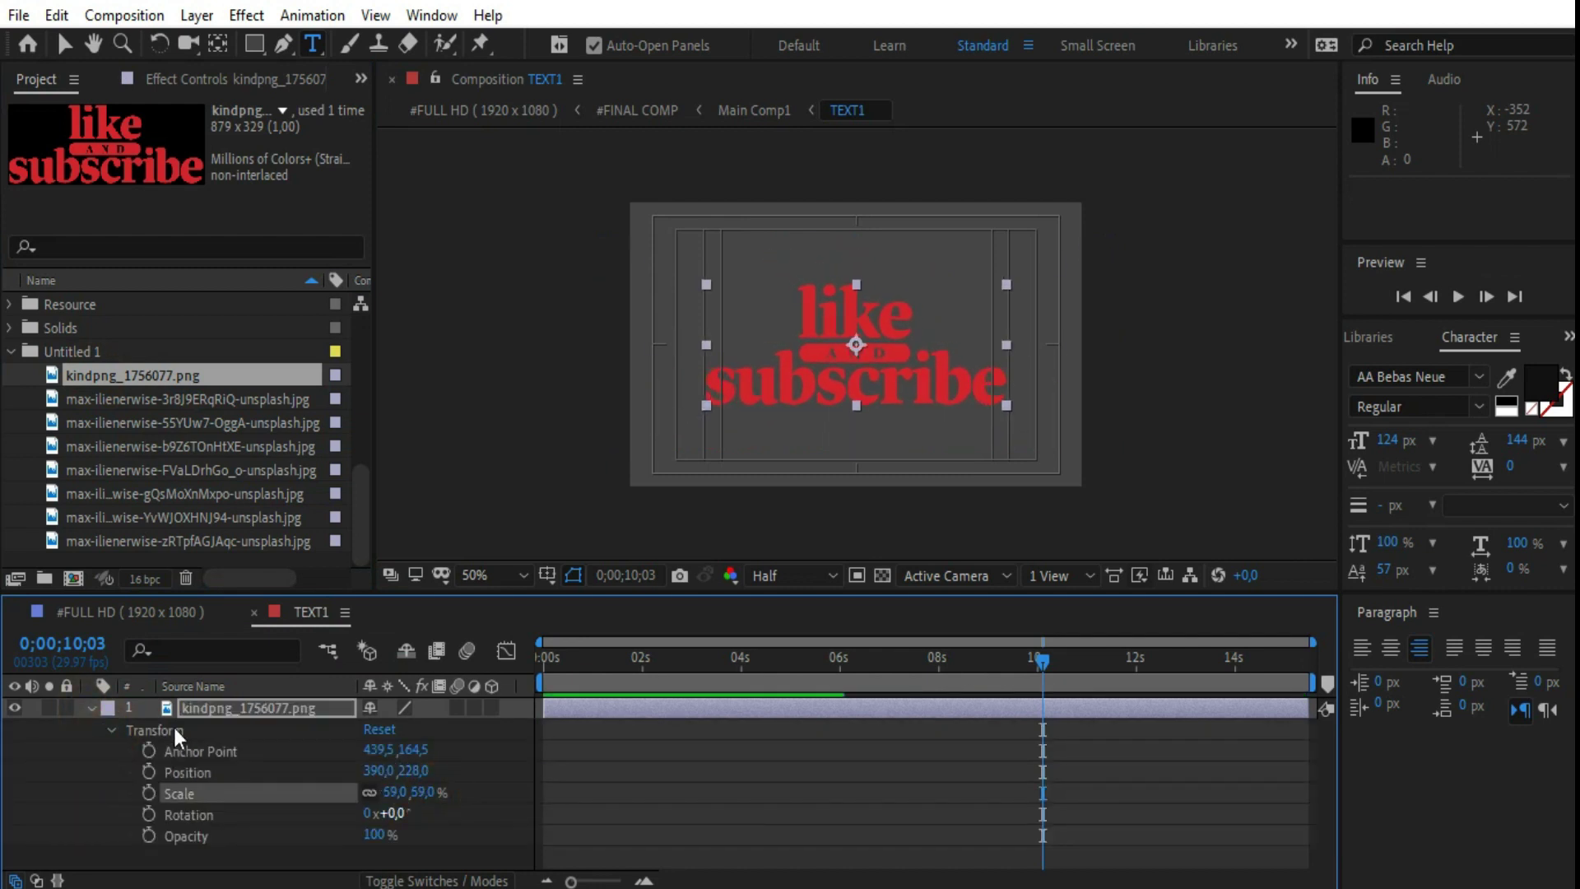
click(11, 352)
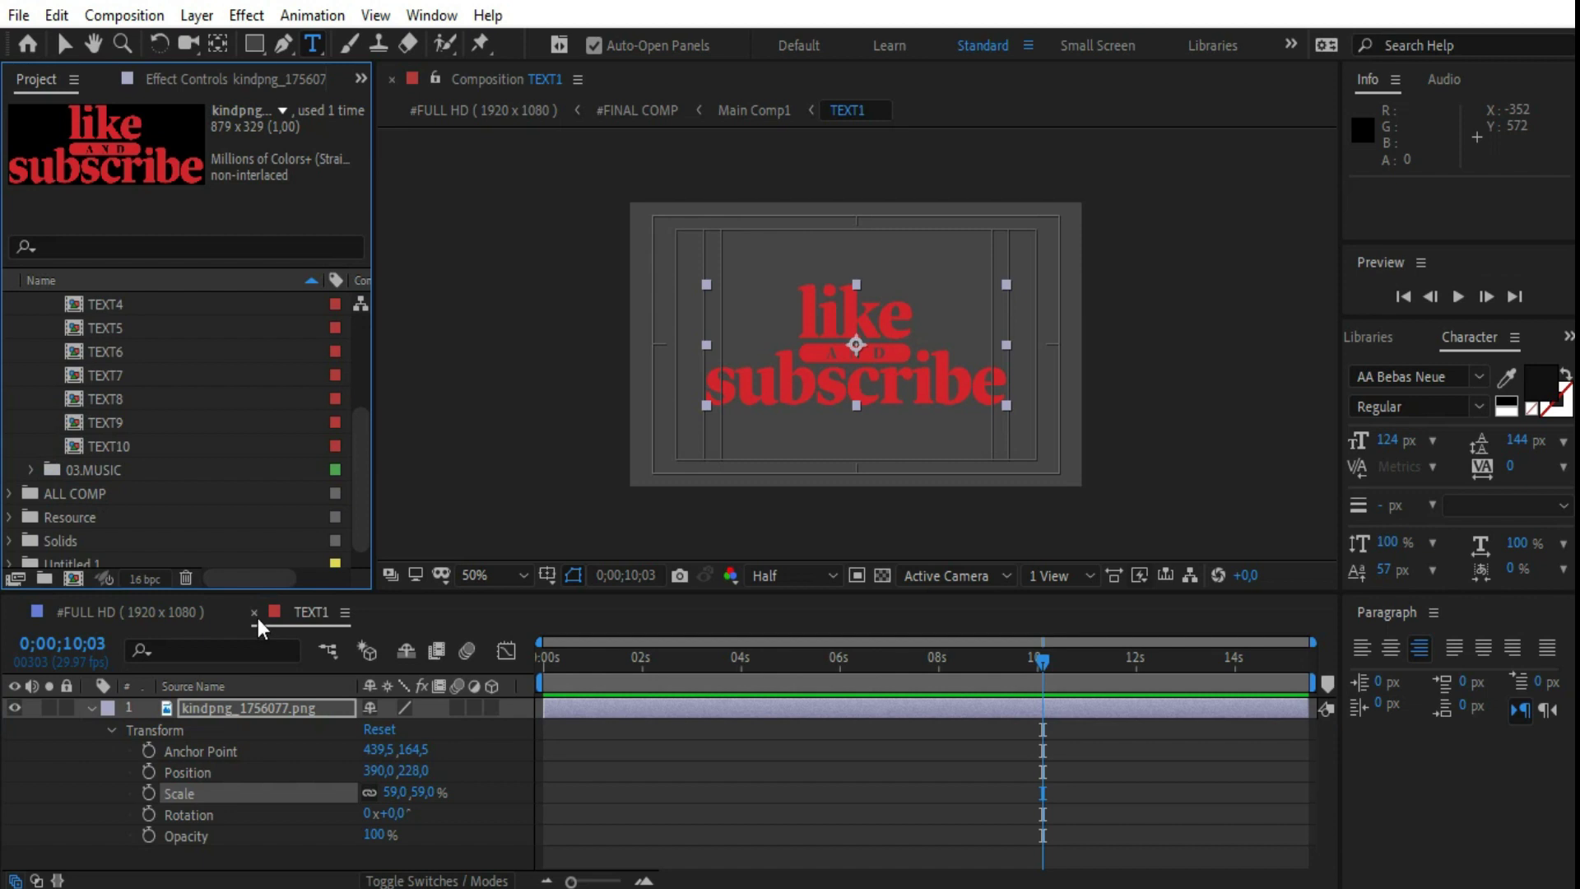
click(255, 613)
click(604, 665)
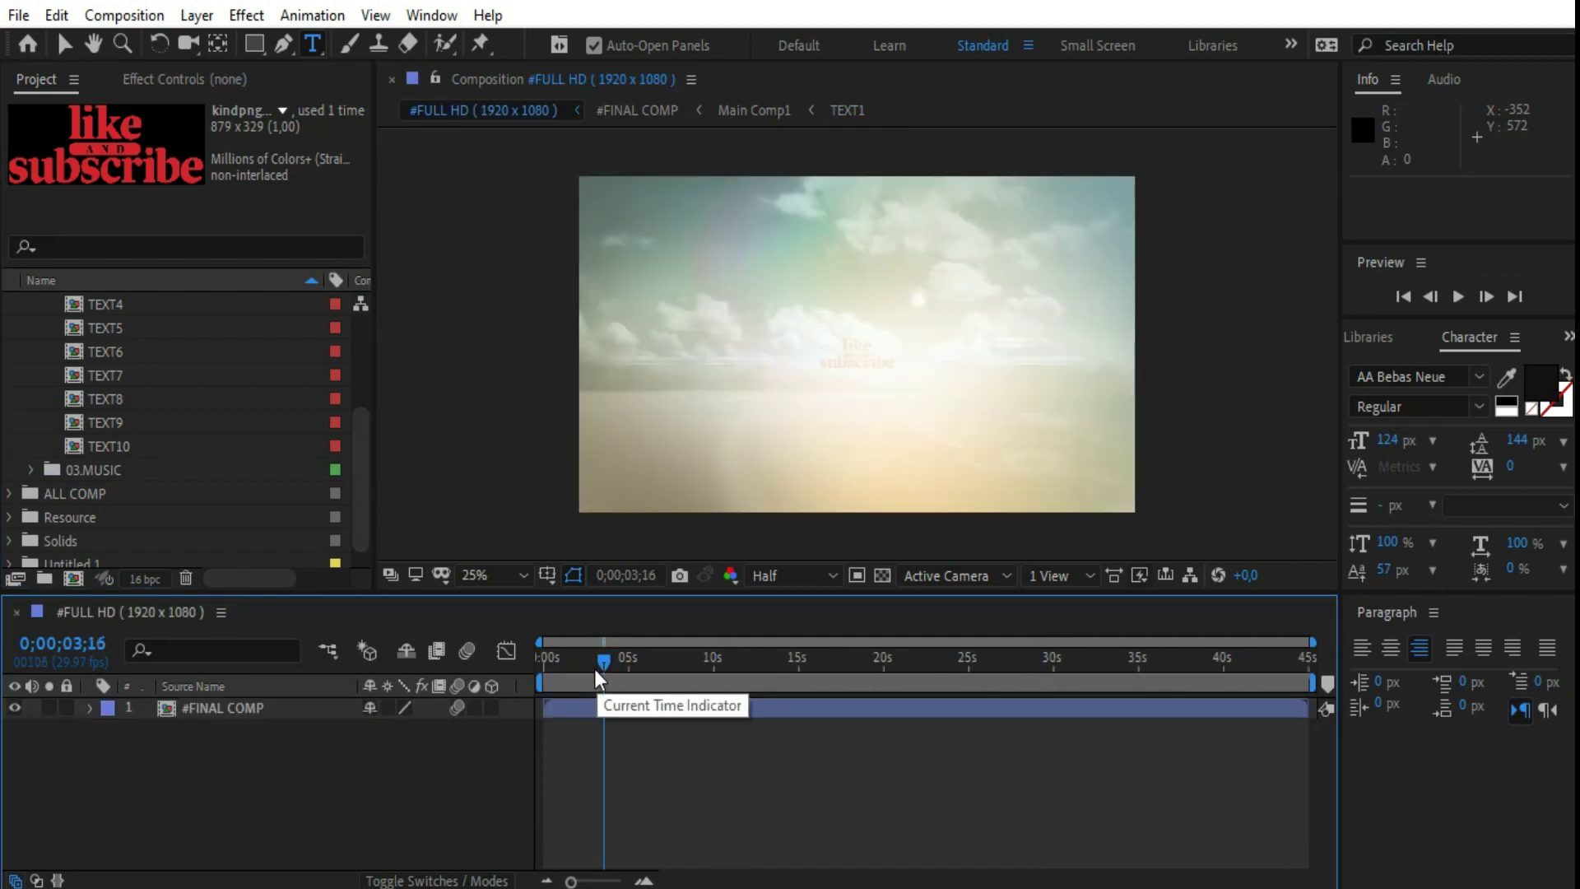
Place kindpng_1756077.png into TEXT10 at 70% scale and close TEXT10.
double_click(102, 444)
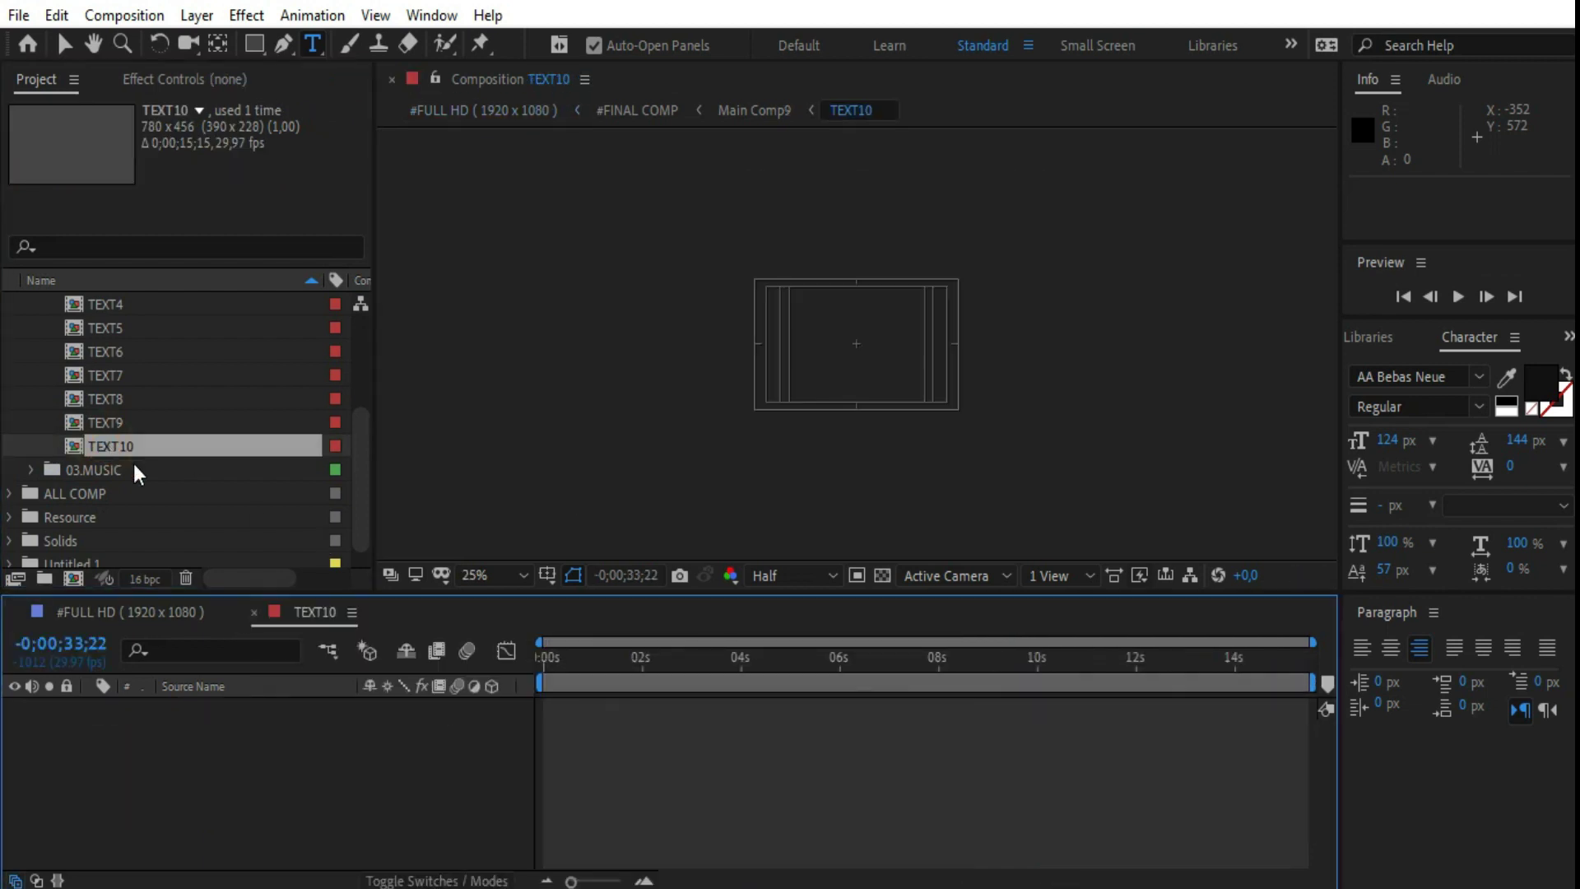
scroll(92, 506, down, 1)
click(11, 542)
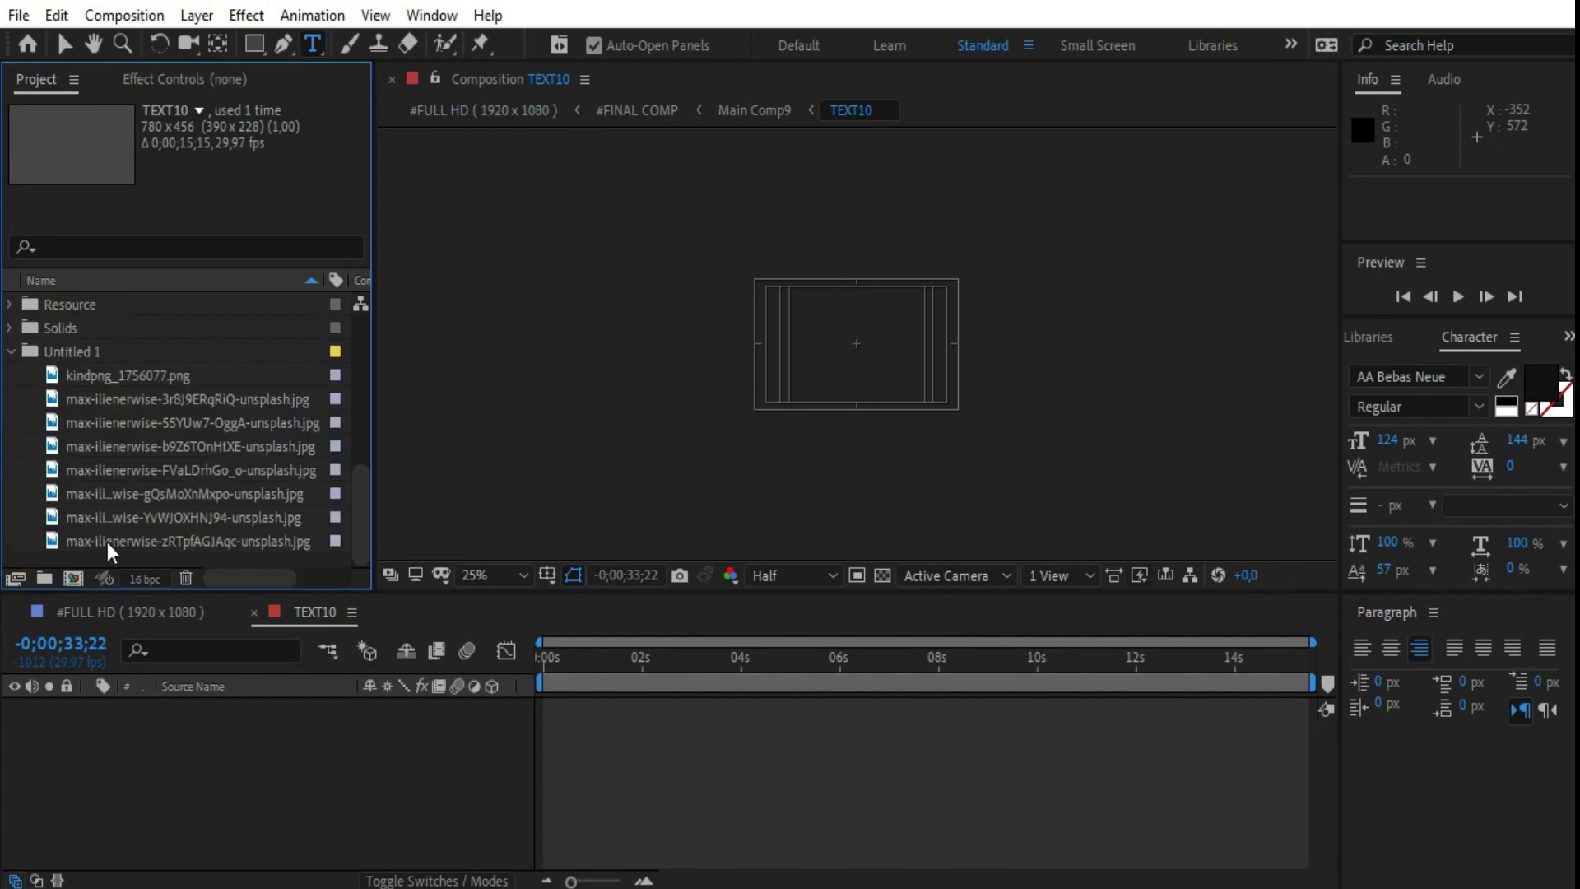
drag(124, 376, 257, 774)
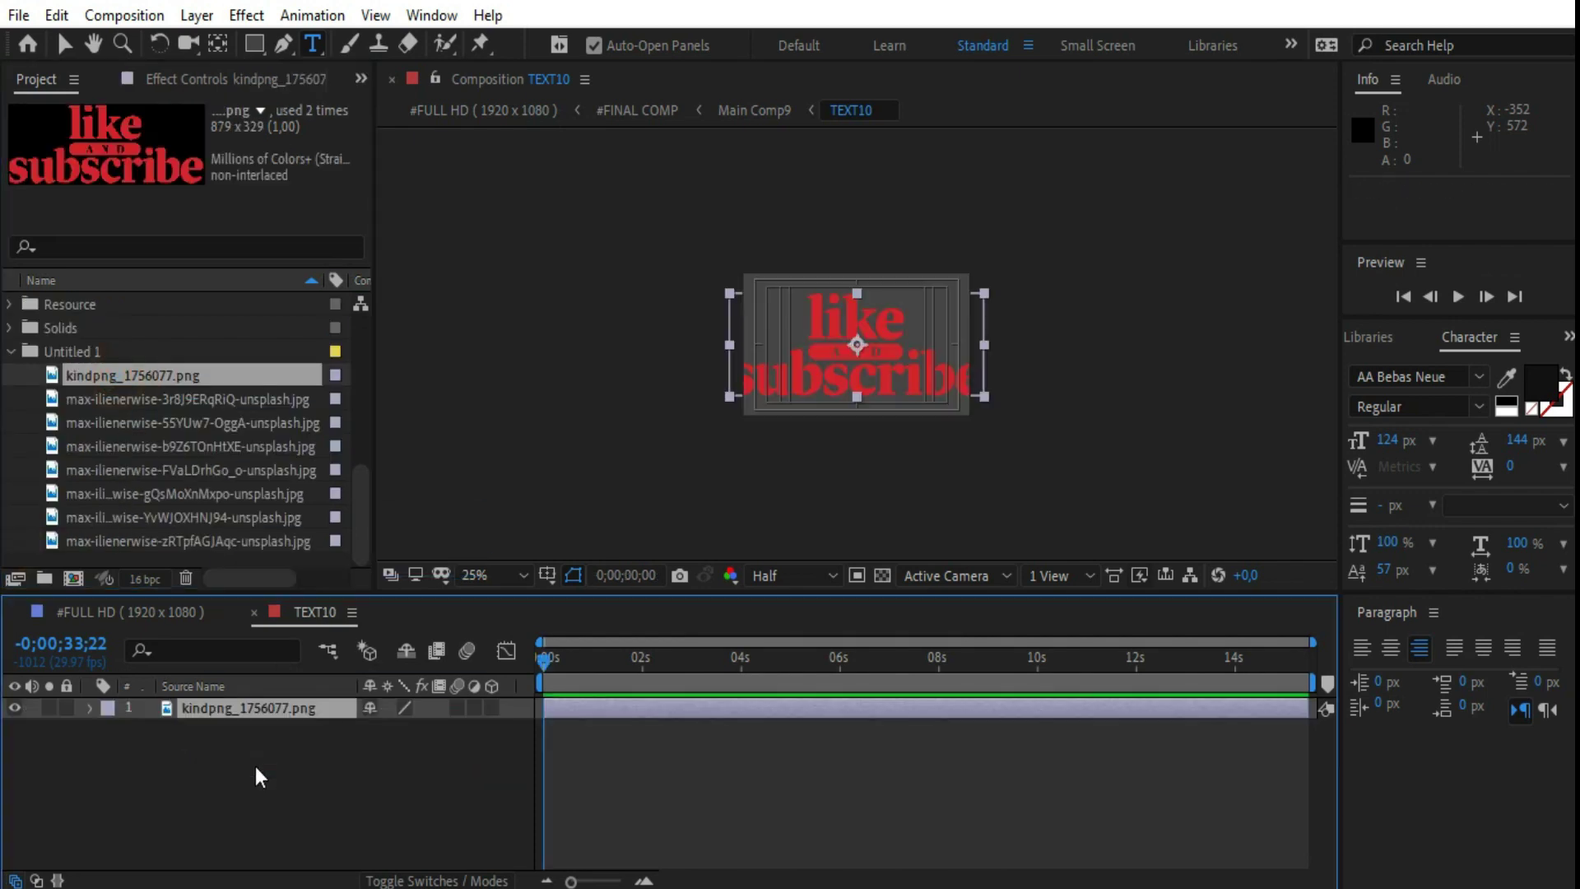
key(period)
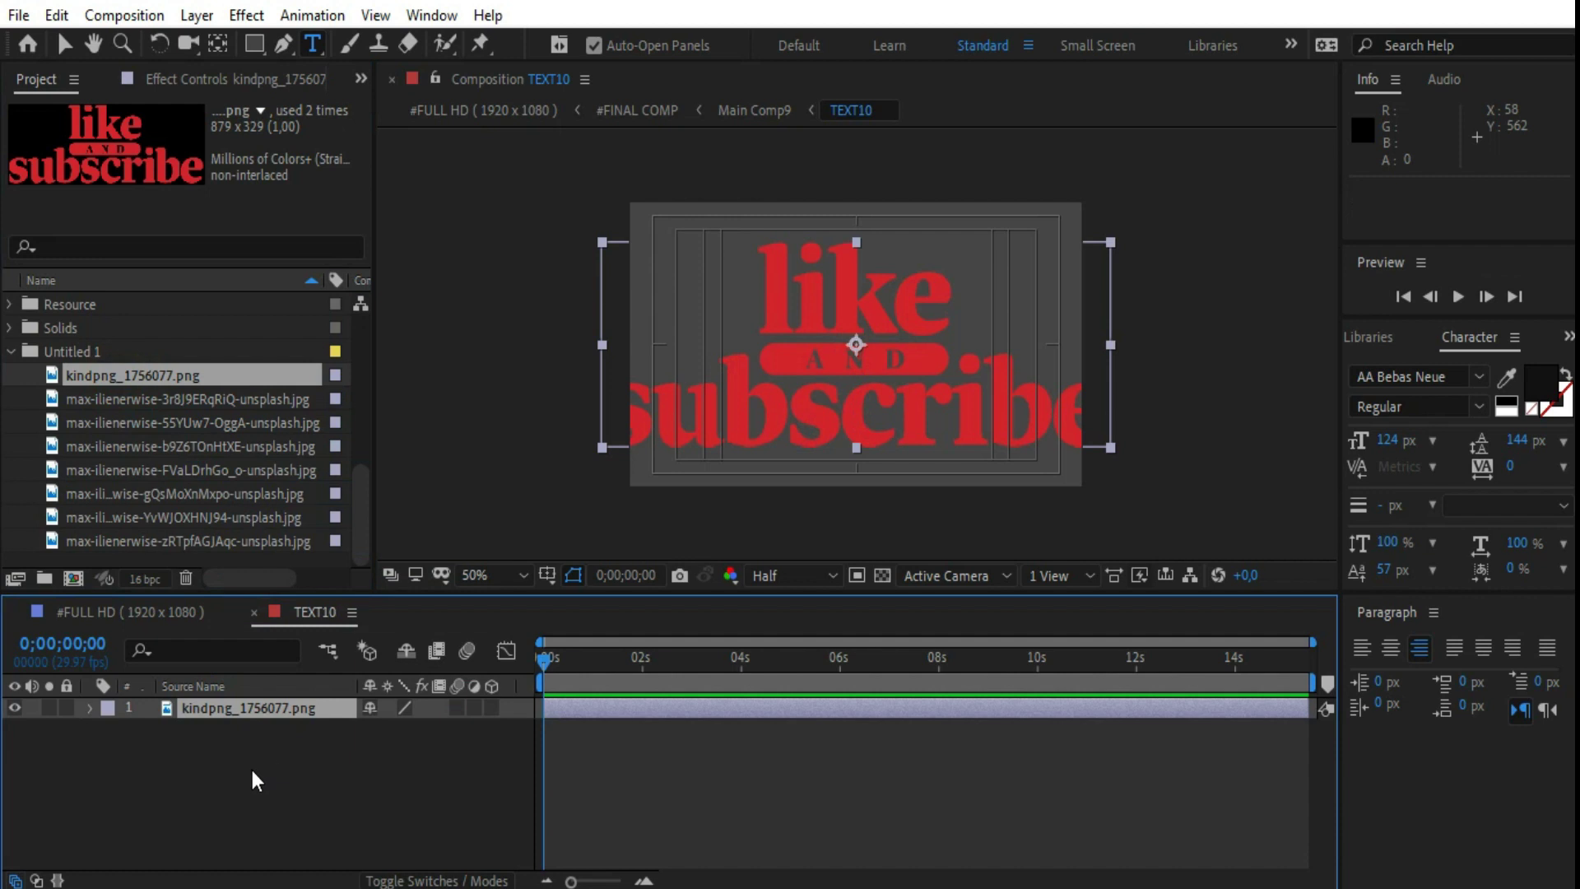
drag(432, 727, 420, 747)
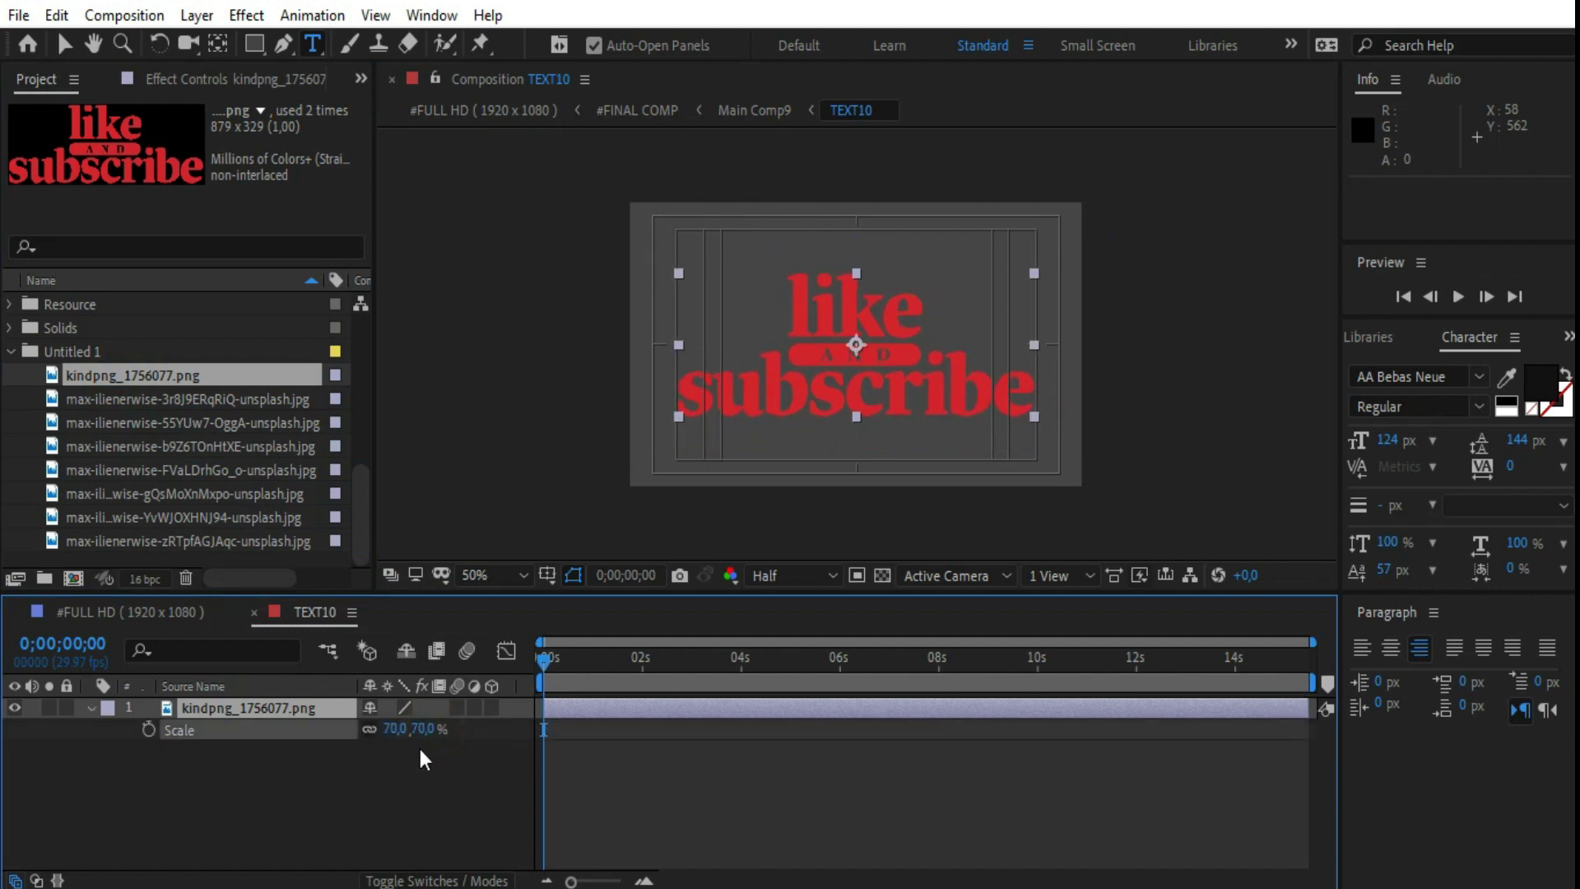
click(254, 613)
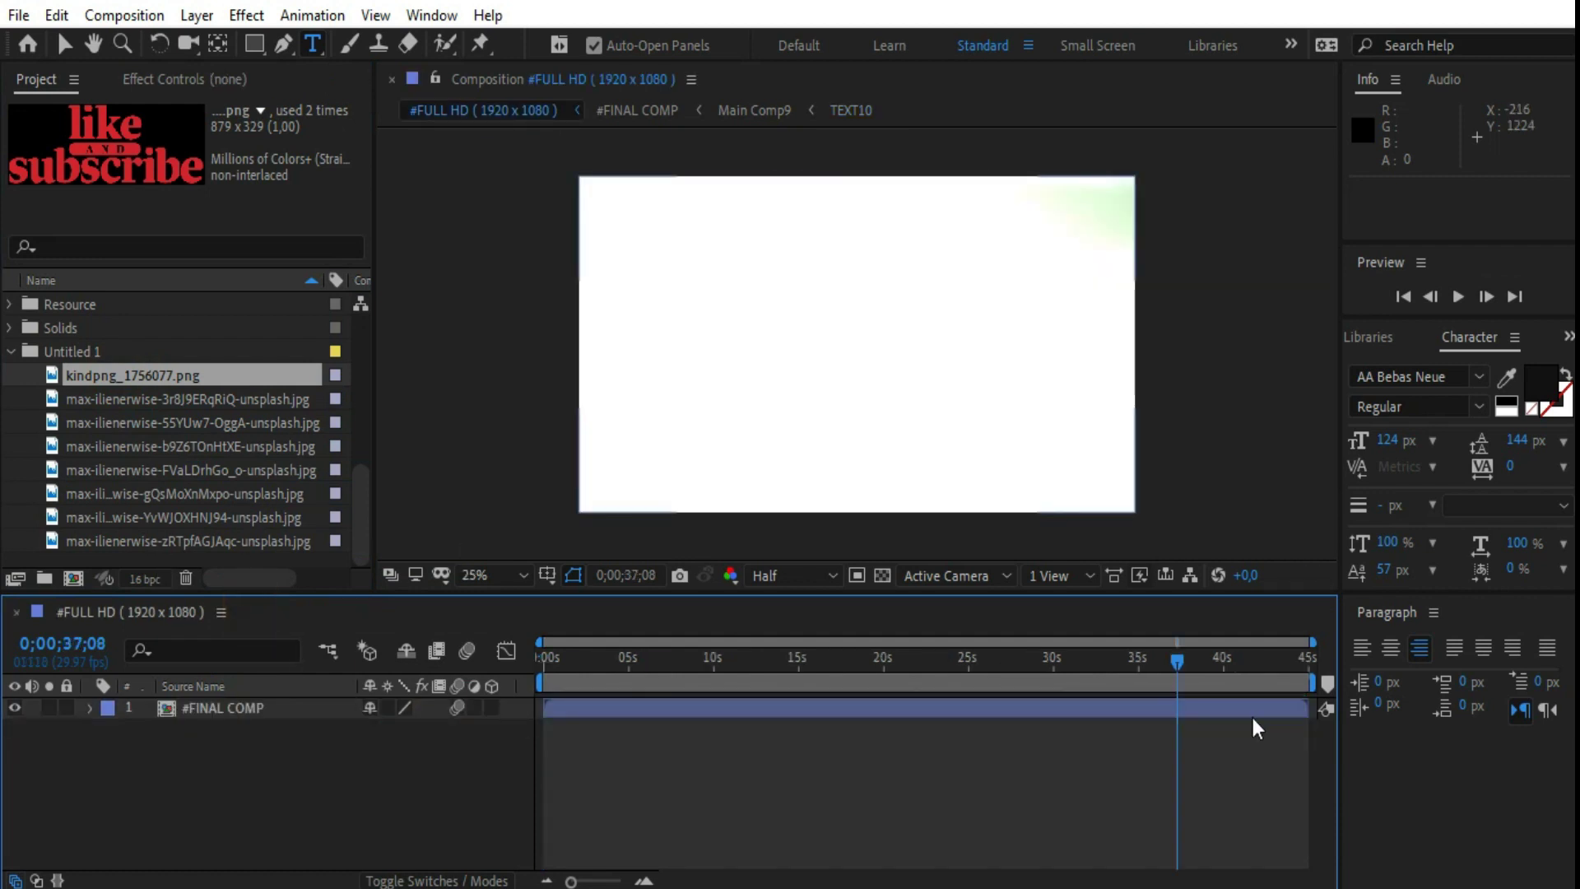
Preview near the end, then collapse the 02.TEXT and #REPLACE ALL MEDIA folders.
click(1276, 660)
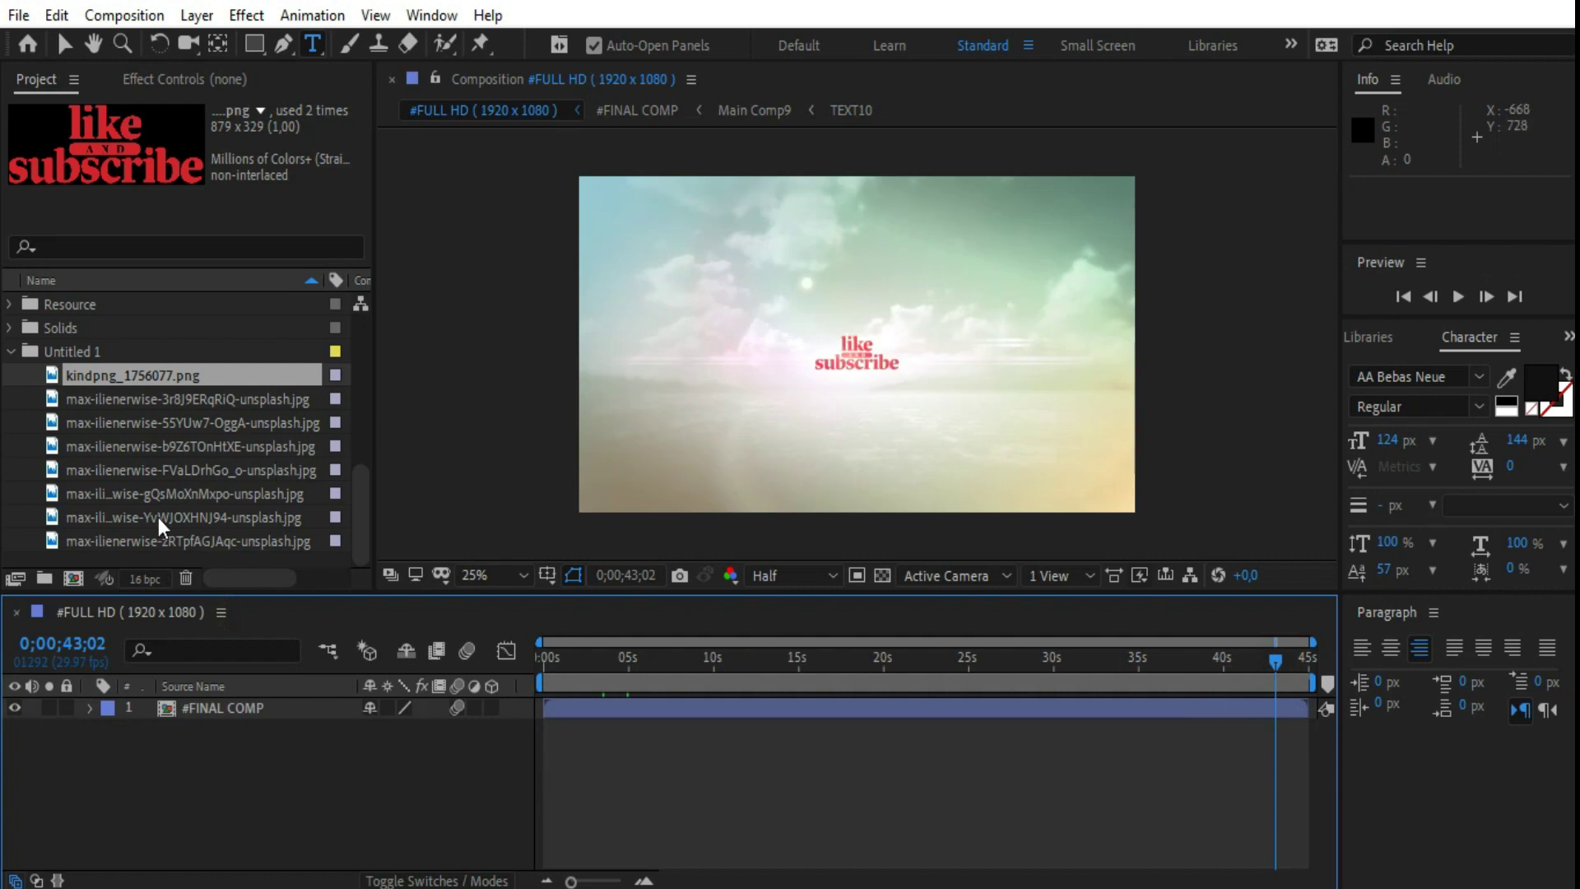
scroll(158, 516, up, 2)
scroll(121, 431, up, 4)
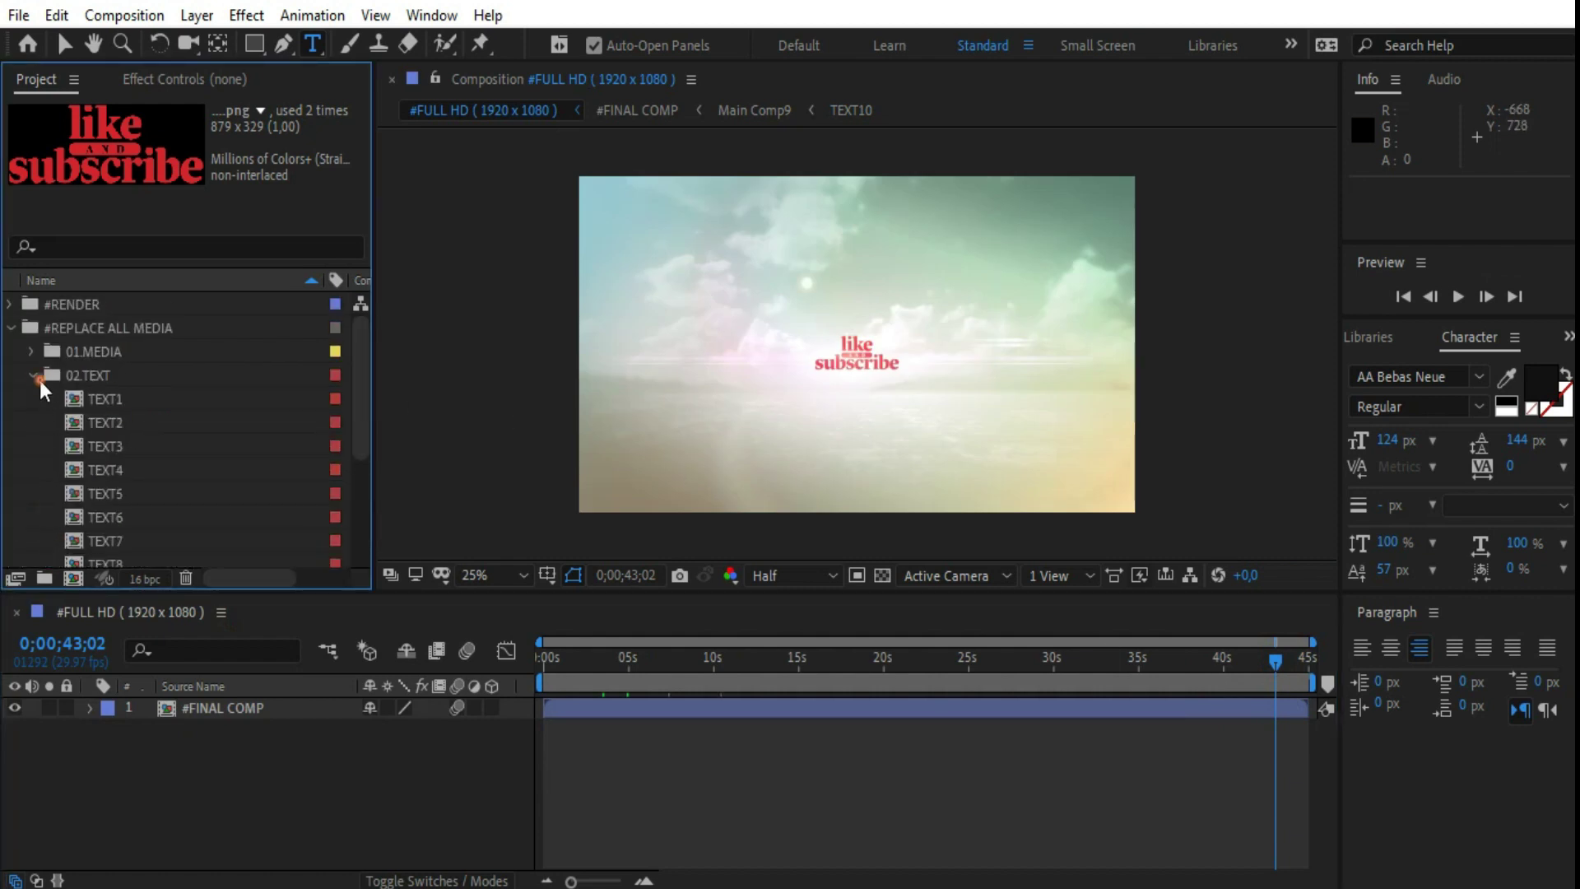
click(40, 381)
click(10, 328)
Switch to the Selection tool and show the #FULL HD comp at about 33 seconds.
click(64, 43)
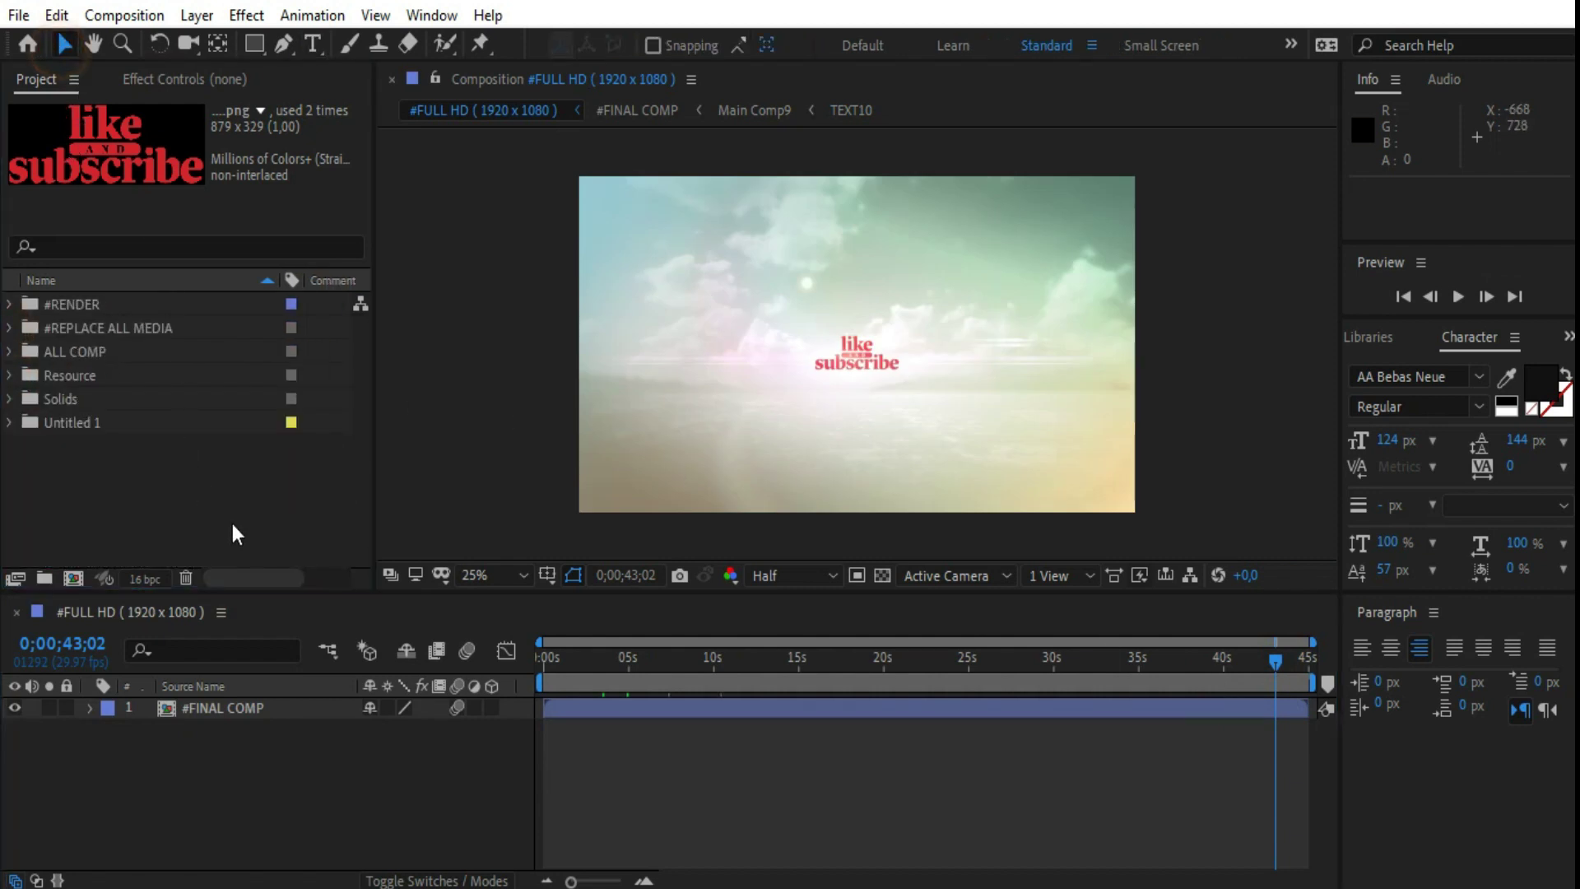
click(305, 611)
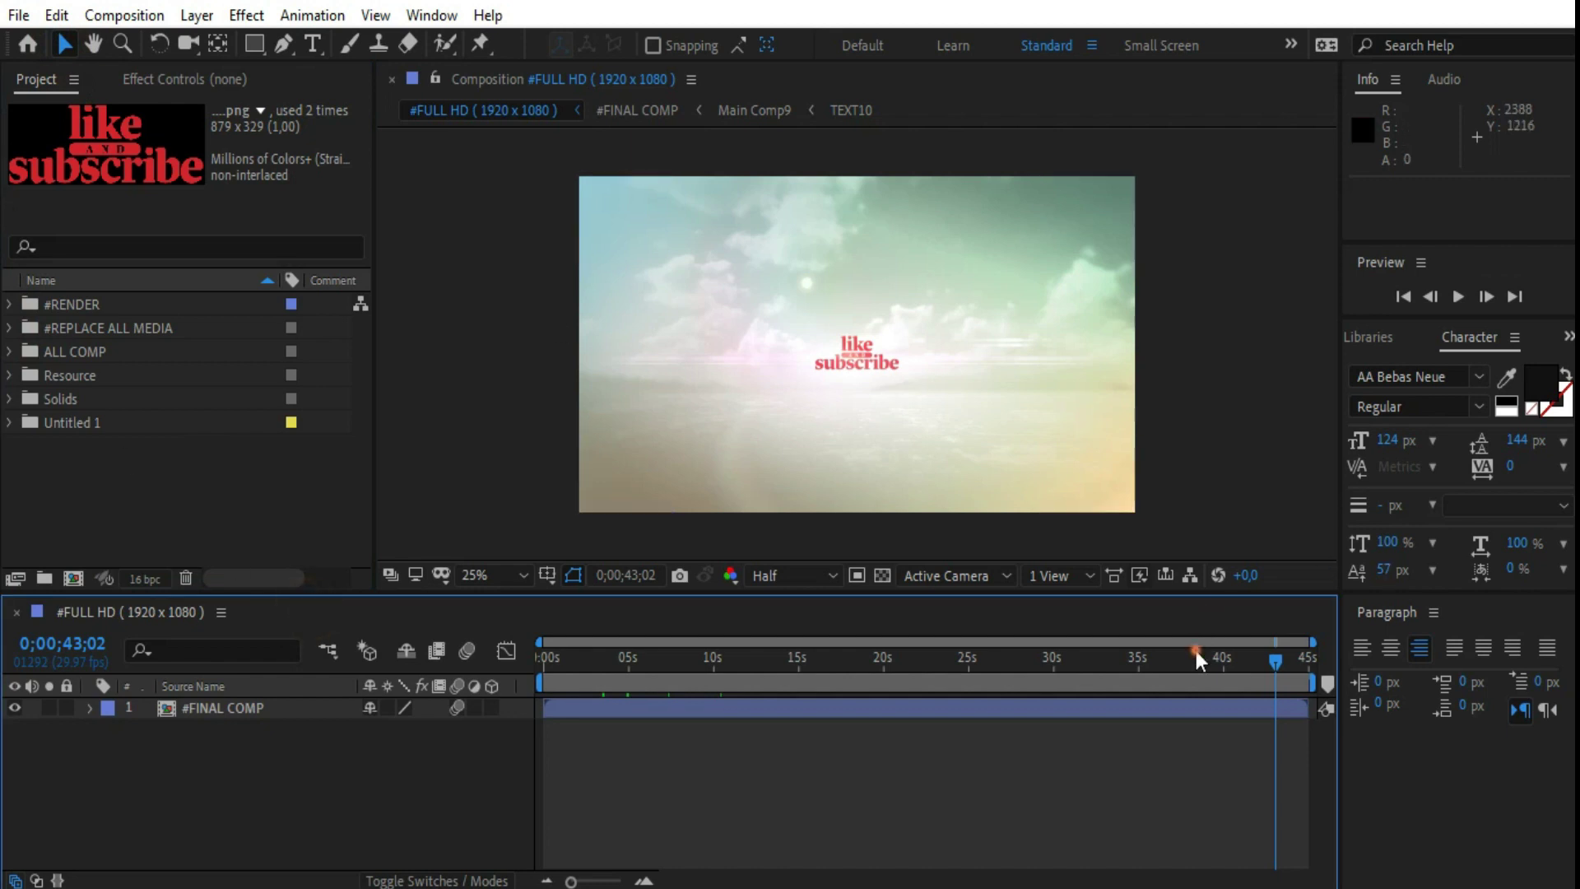
click(1106, 656)
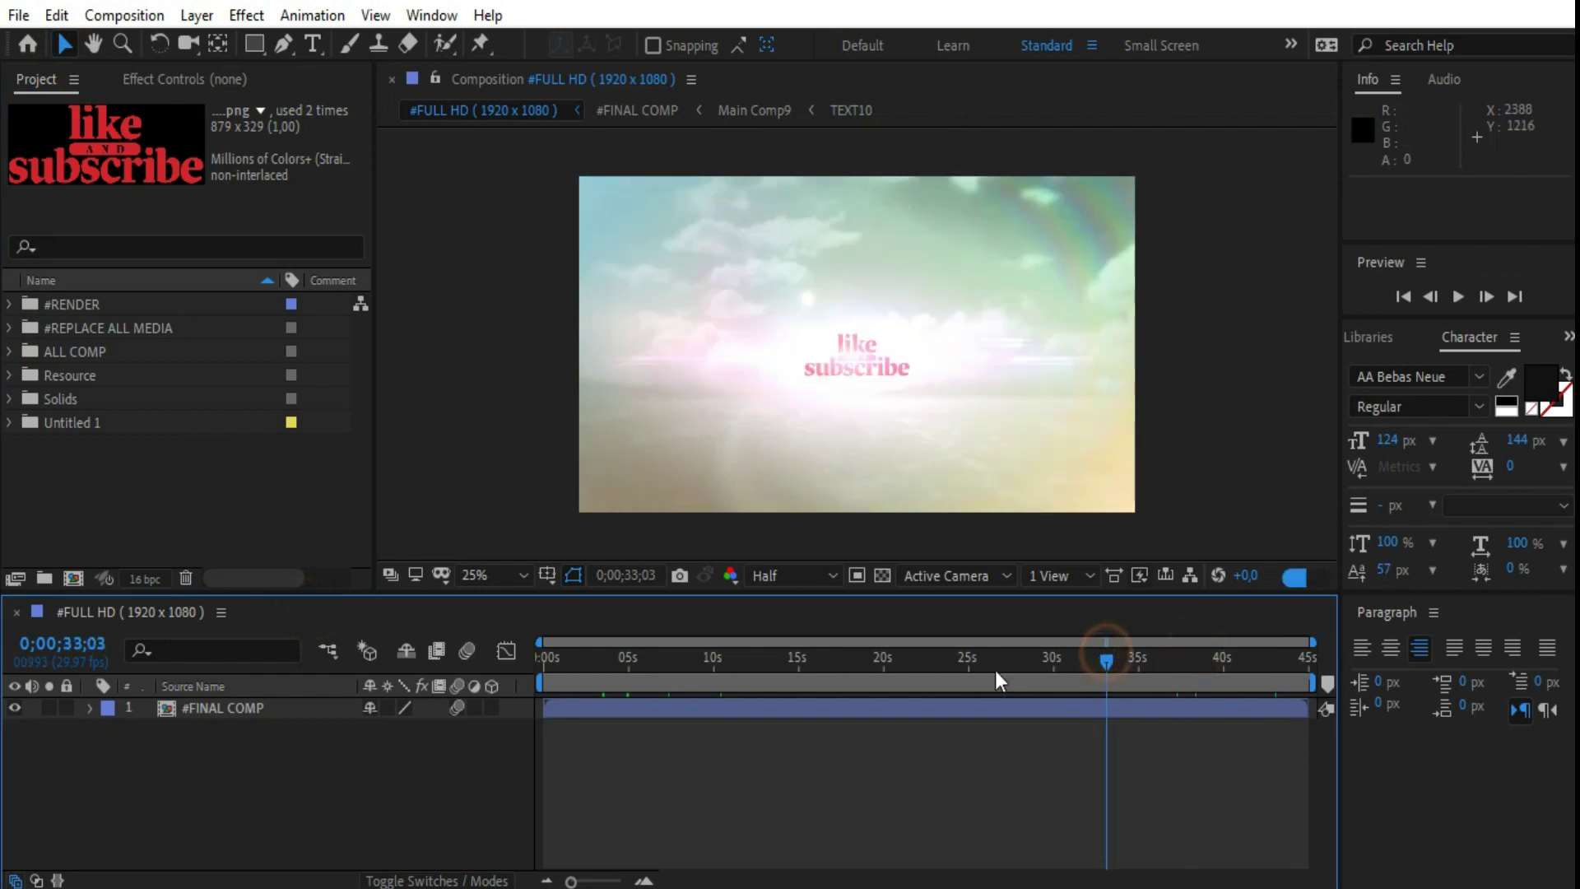
click(124, 14)
Add #FULL HD to the Render Queue with its output module format changed from AVI to QuickTime.
click(165, 223)
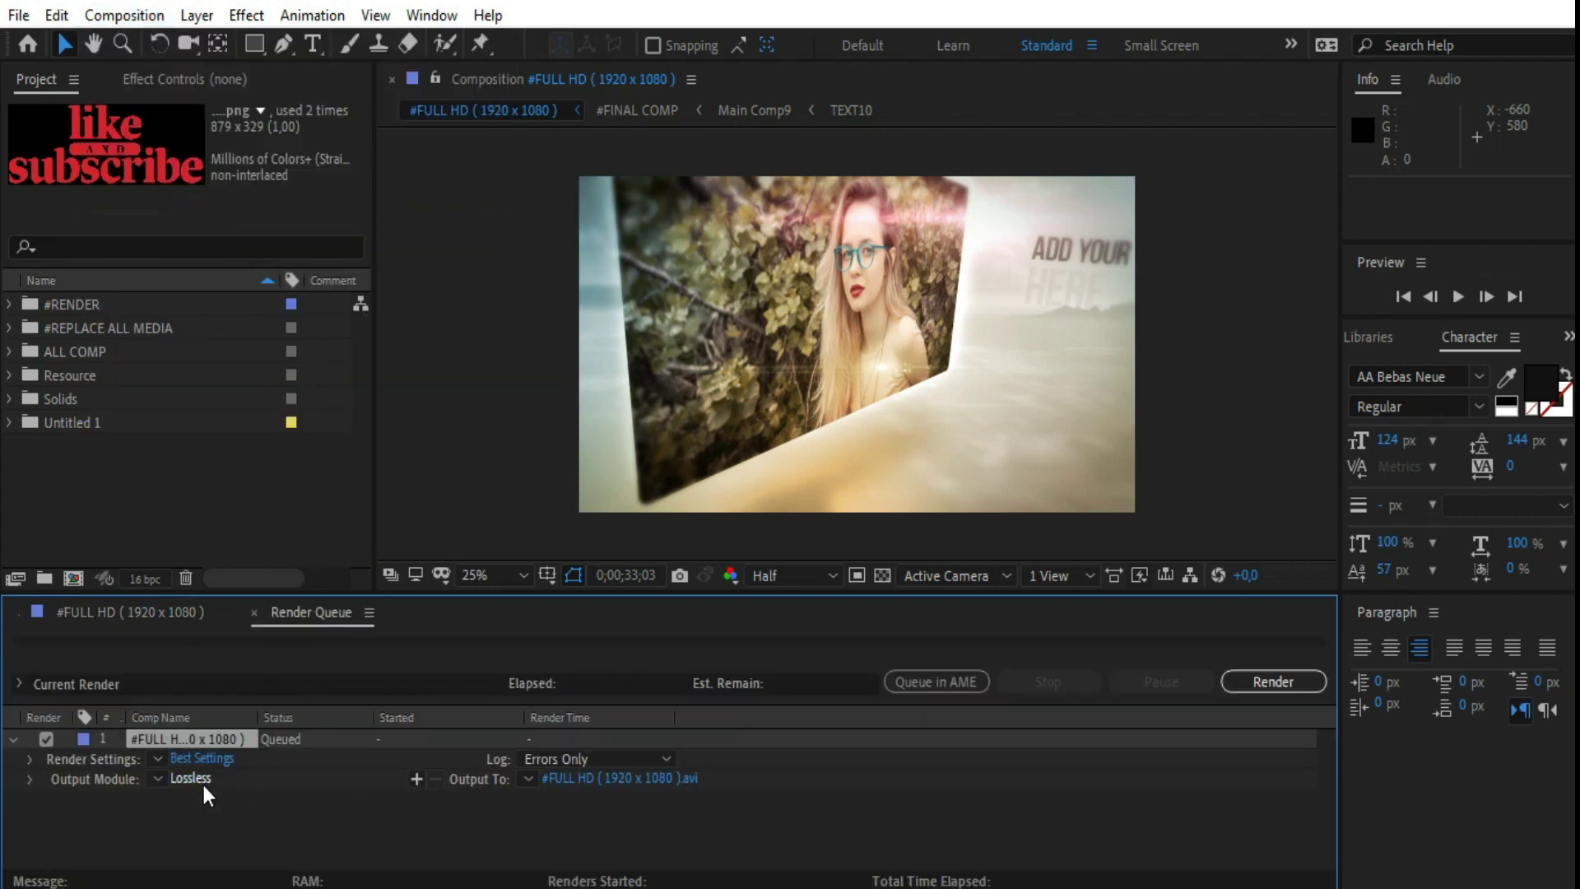
click(204, 785)
click(698, 137)
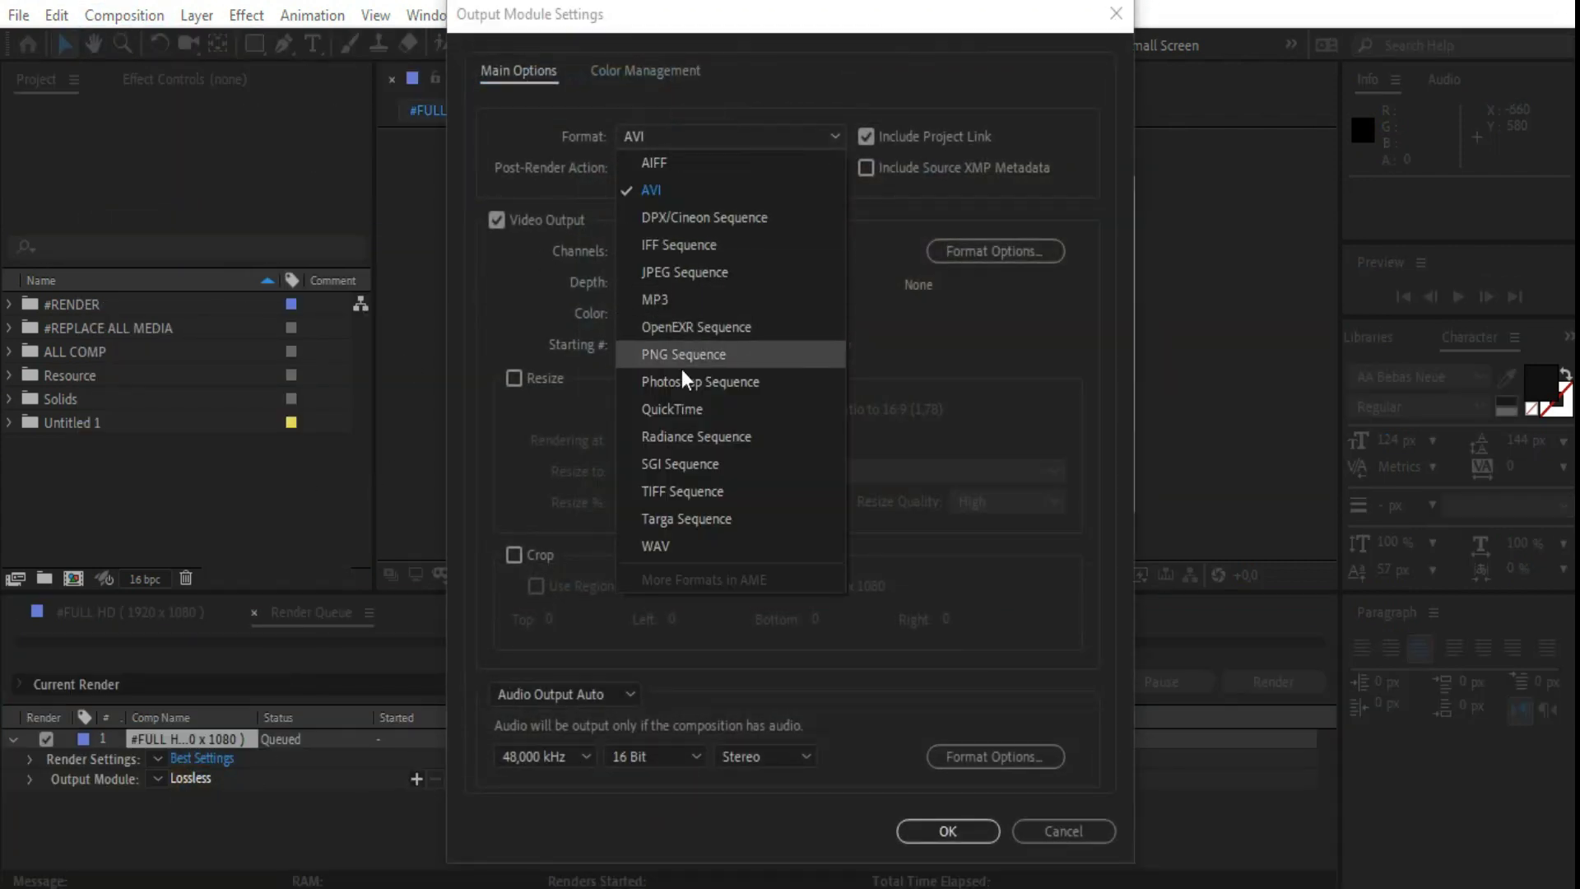
click(673, 410)
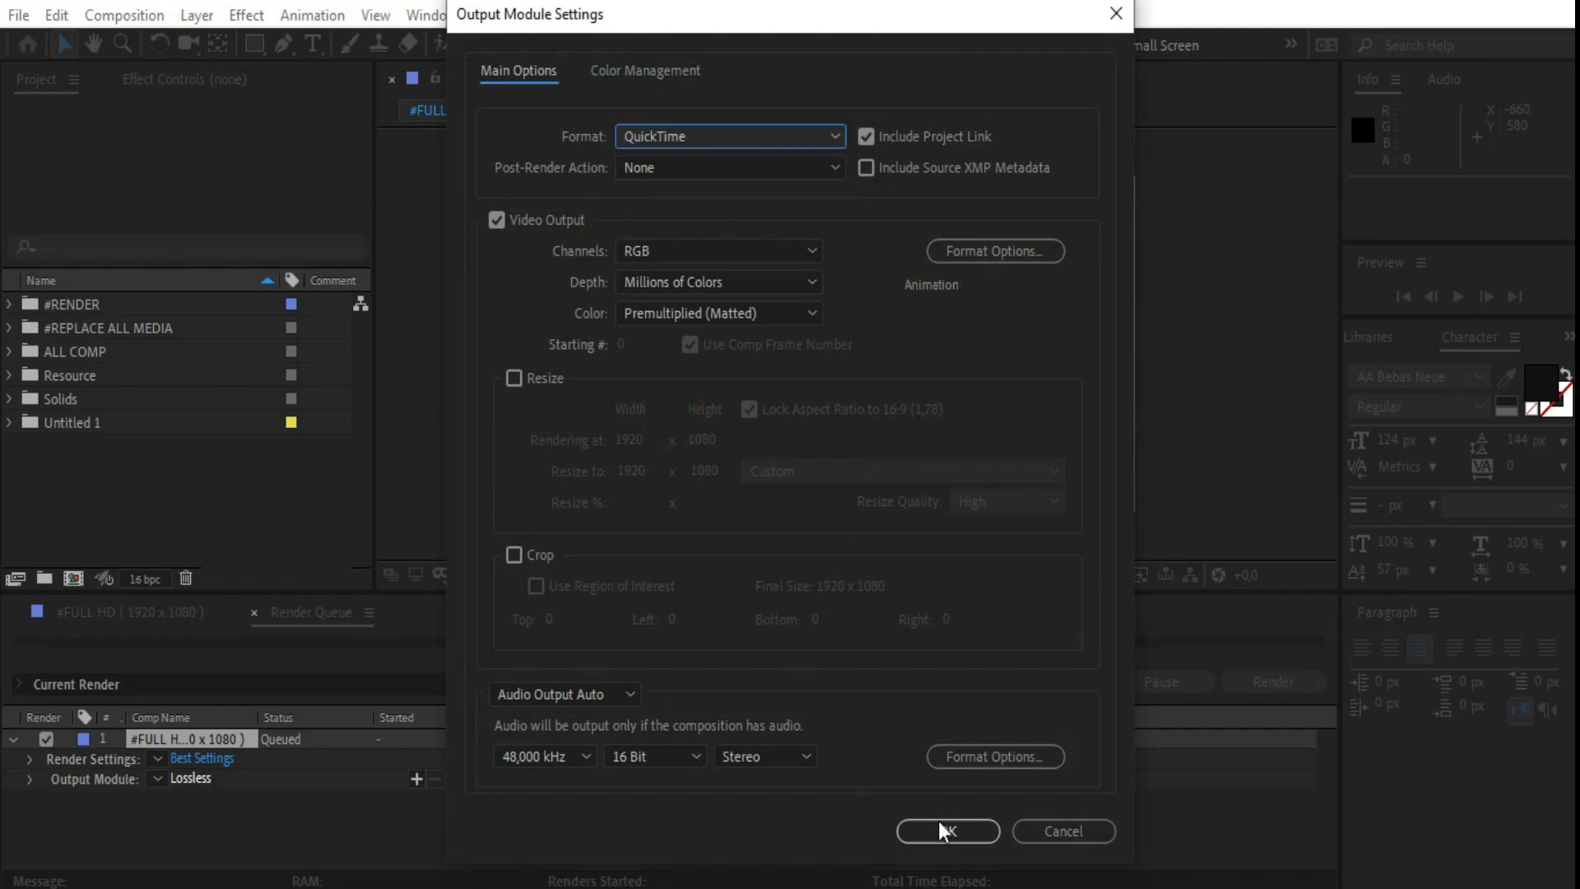
click(943, 830)
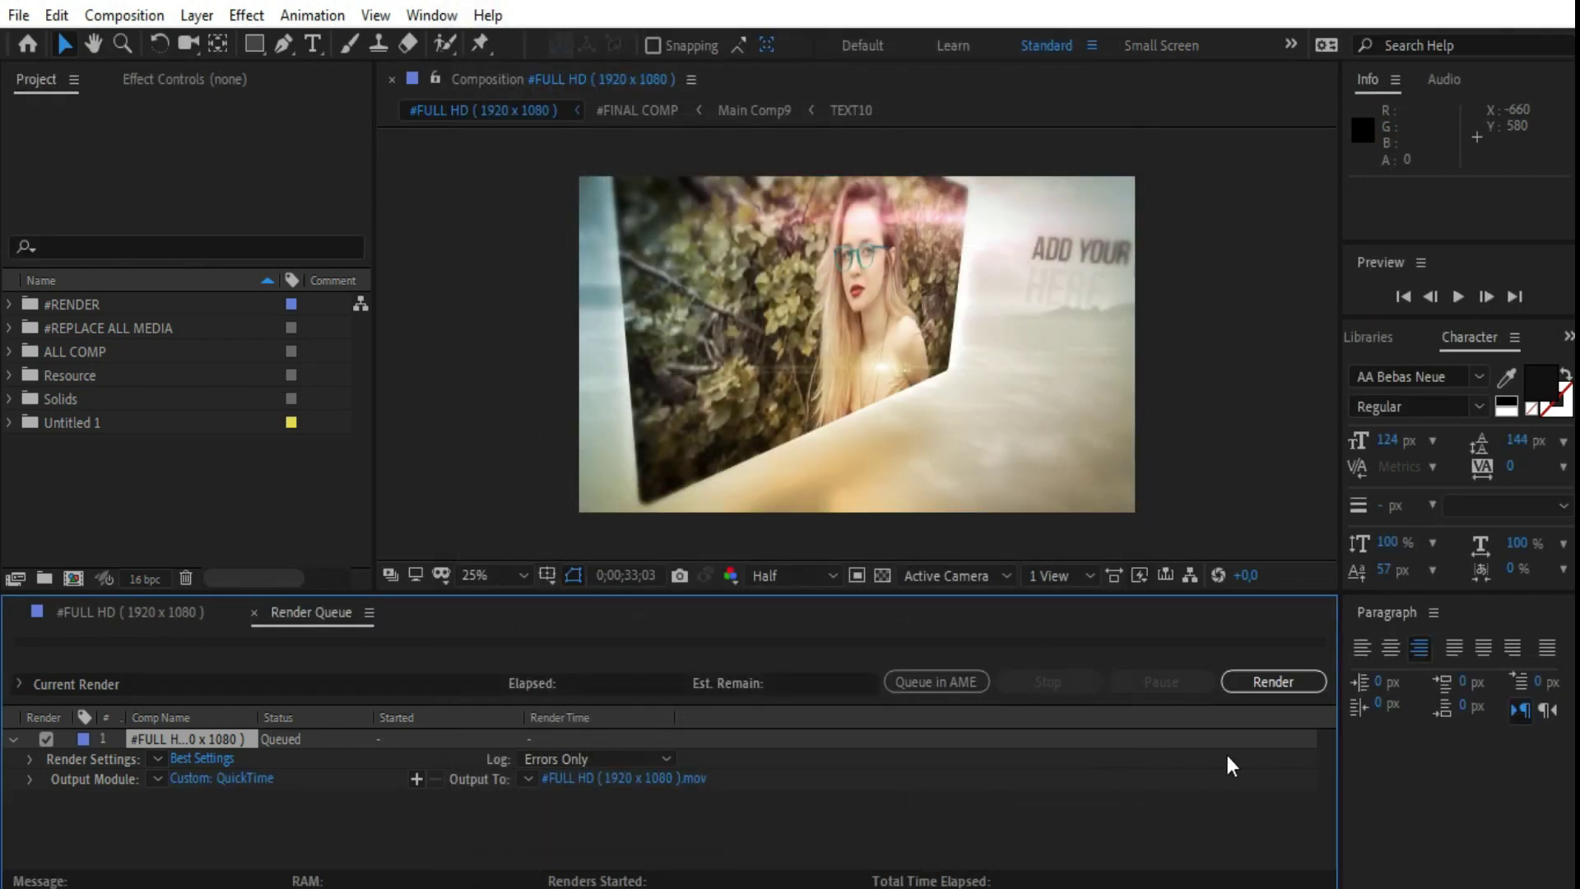